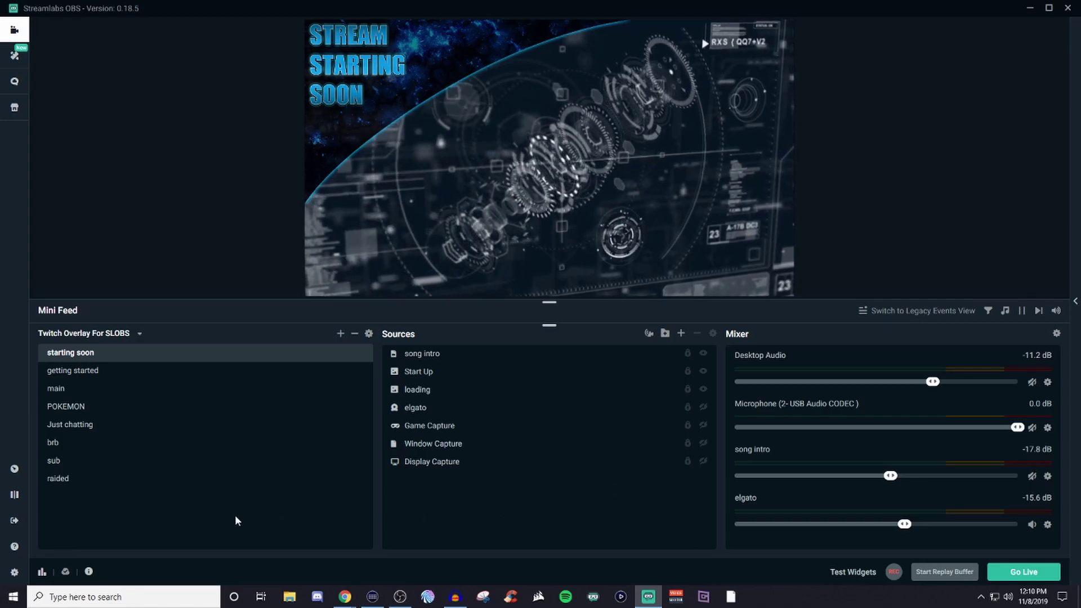
Add a scene to the Twitch Overlay For SLOBS collection, keeping the default name 'New Scene'.
left_click(340, 334)
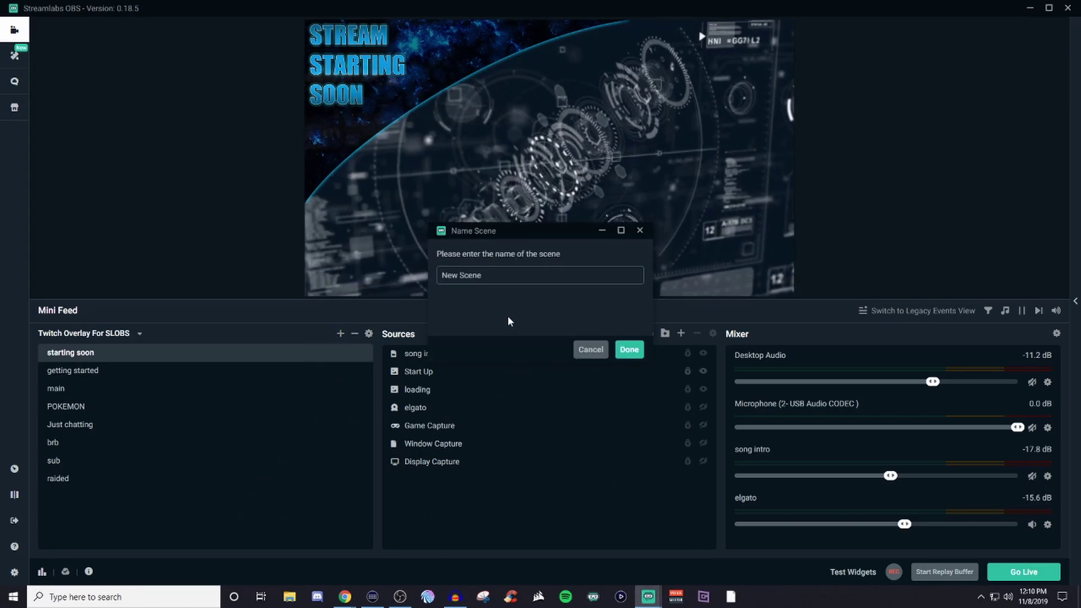
left_click(629, 350)
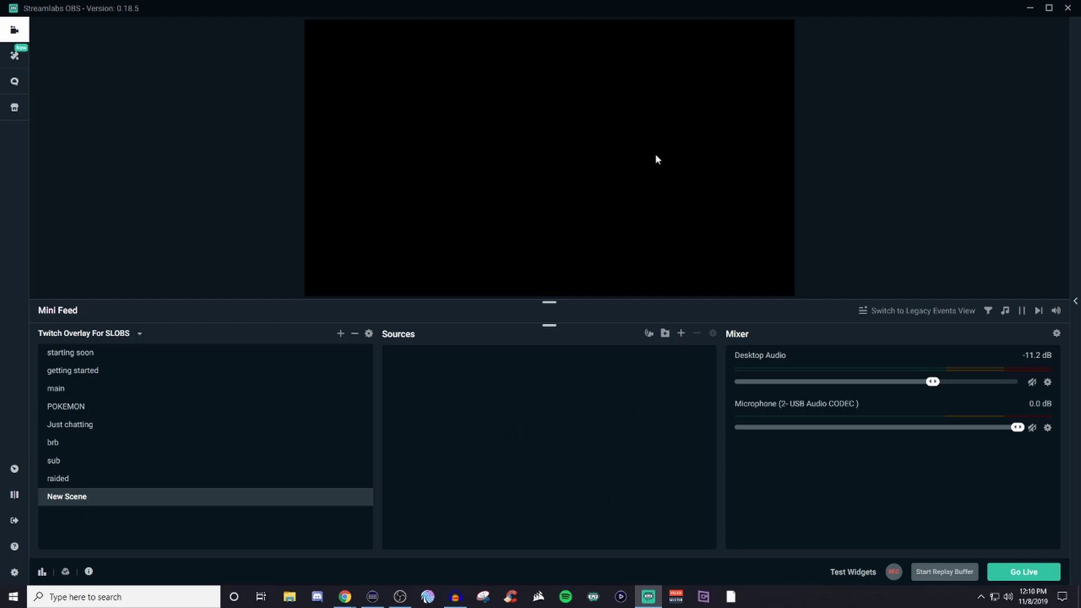
Start an Image source and preview the existing images: Start Up, webcam box, socials, brb, hype, pokemon overlay.
left_click(681, 334)
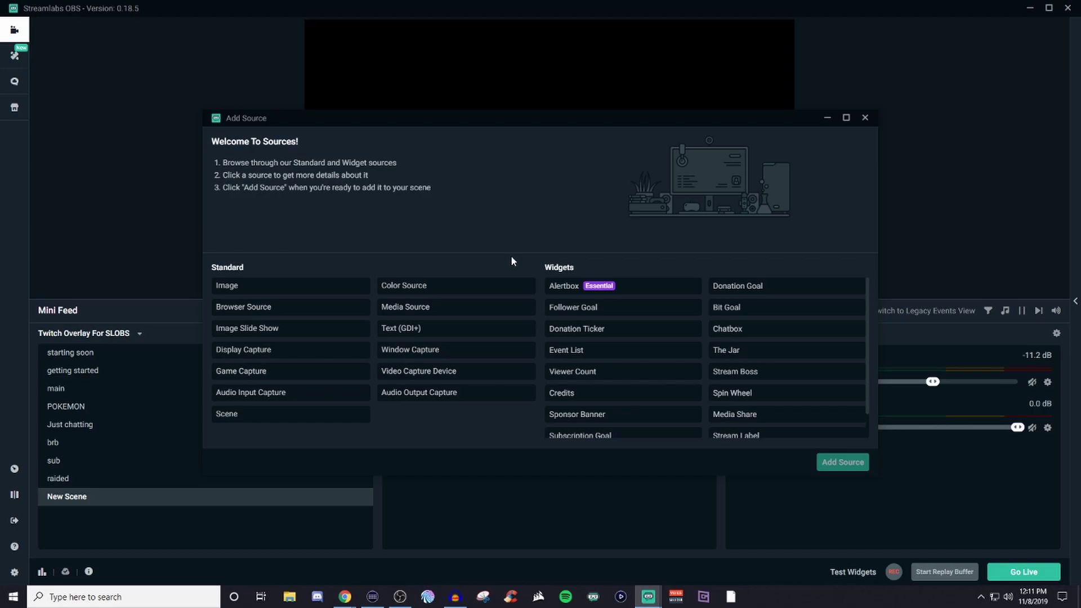
left_click(288, 290)
left_click(845, 465)
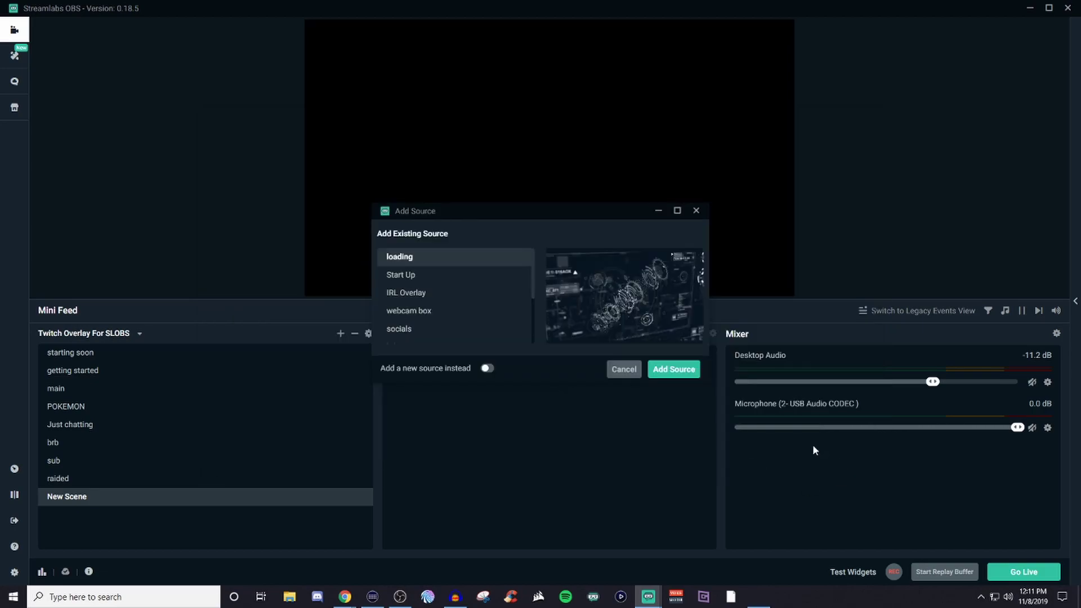
left_click(409, 277)
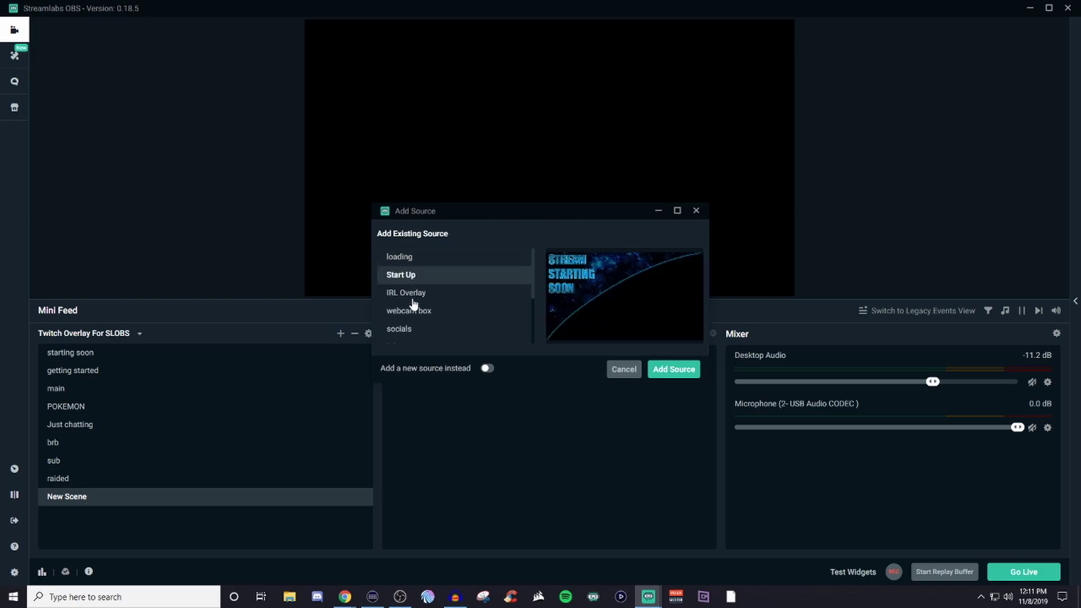
left_click(413, 299)
left_click(413, 313)
left_click(405, 332)
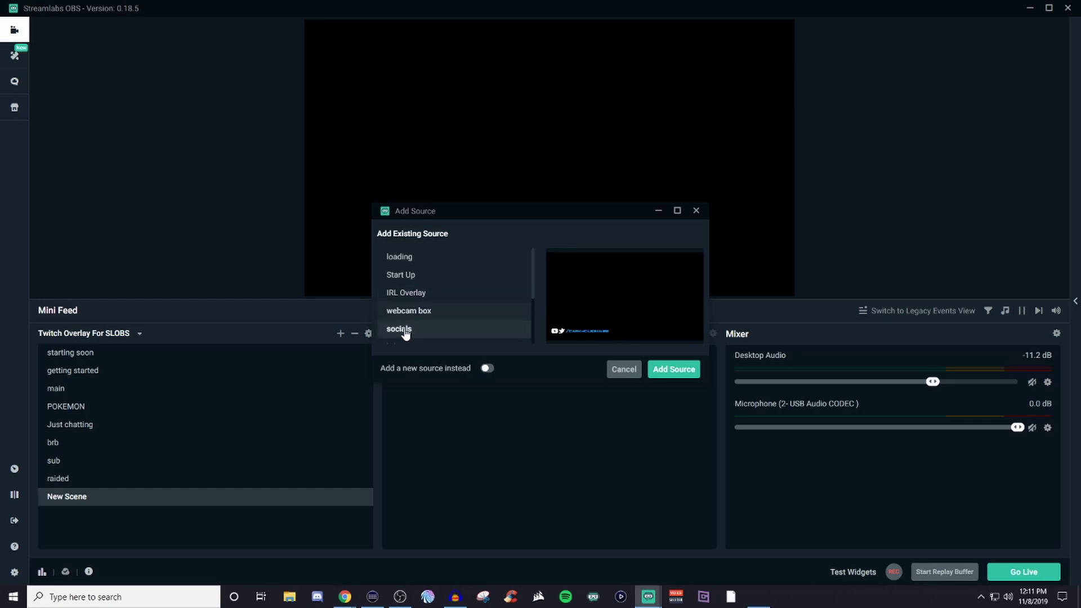
scroll(406, 332, "down", 1)
left_click(399, 296)
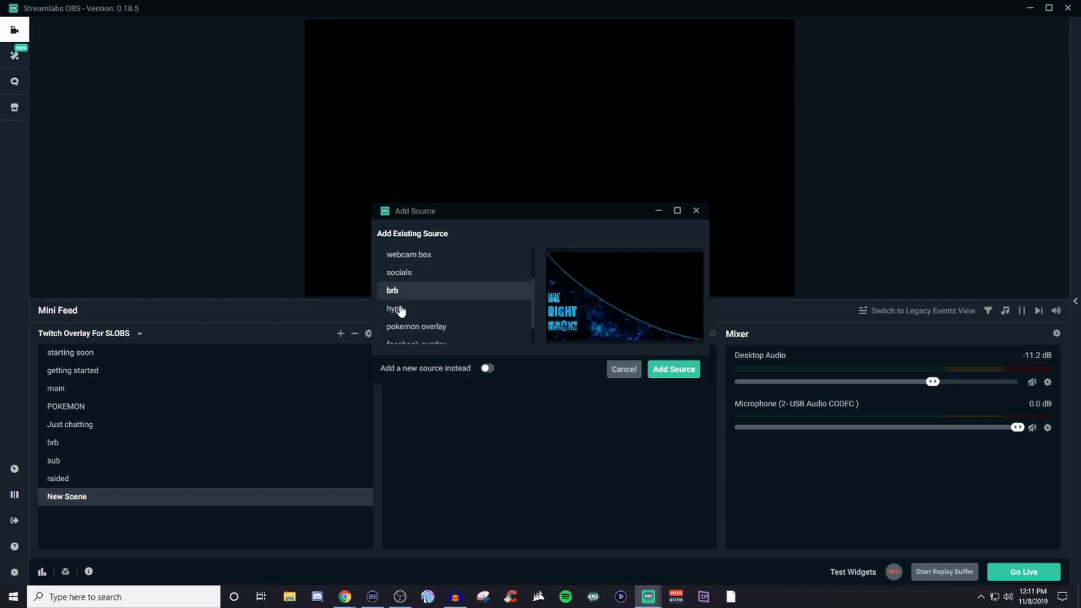
left_click(400, 310)
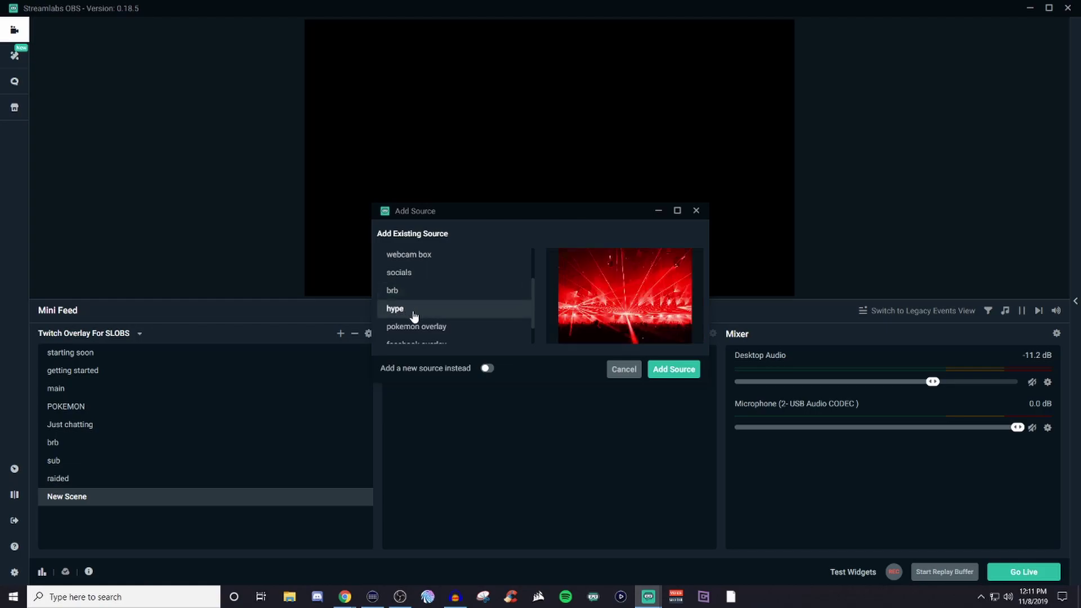
scroll(419, 312, "down", 1)
left_click(417, 300)
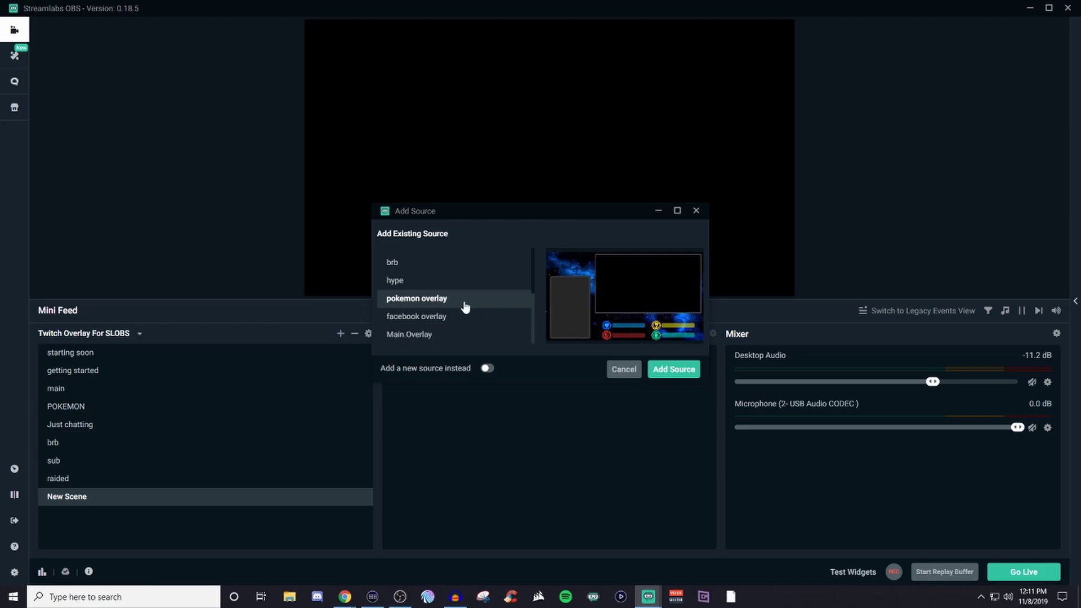
Select the existing 'IRL Overlay' image and add it to New Scene.
scroll(441, 307, "down", 3)
left_click(415, 295)
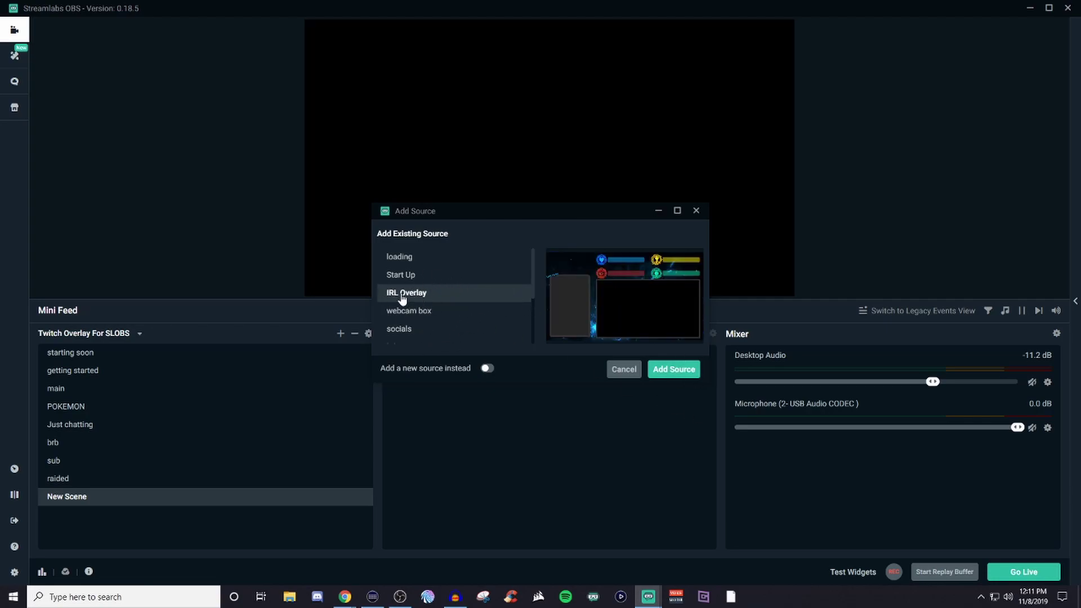
left_click(673, 370)
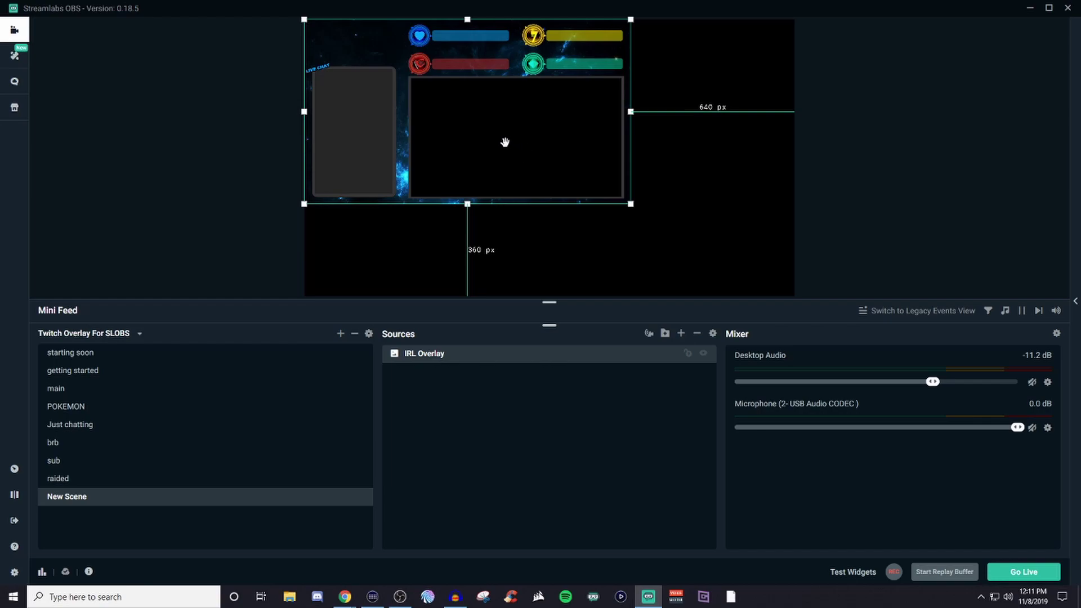
Fit the IRL Overlay to the whole canvas with Transform > Fit to Screen, then lock it.
right_click(484, 80)
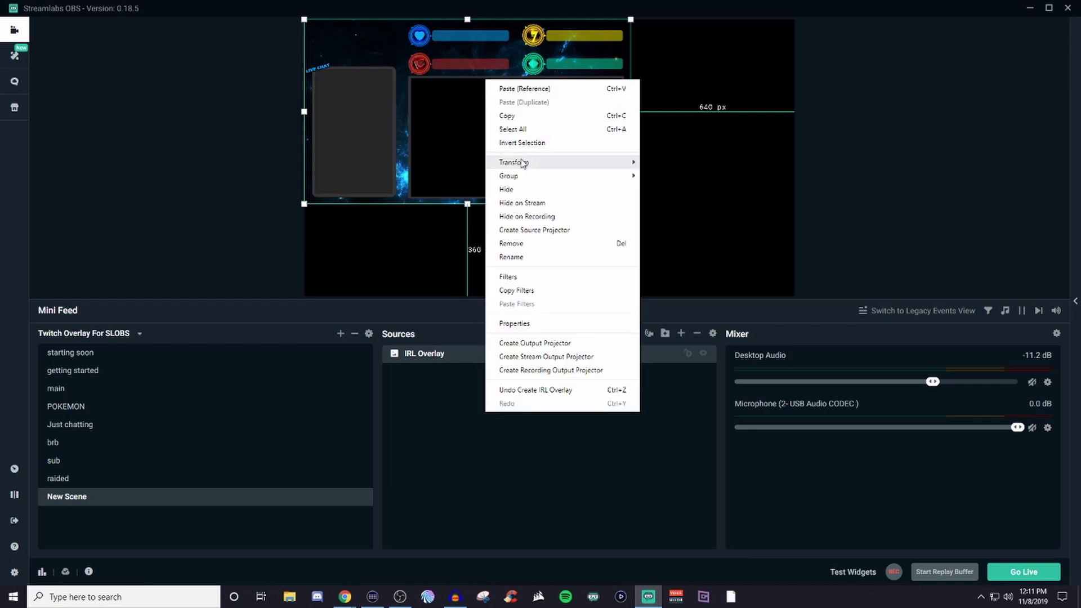
mouse_move(523, 164)
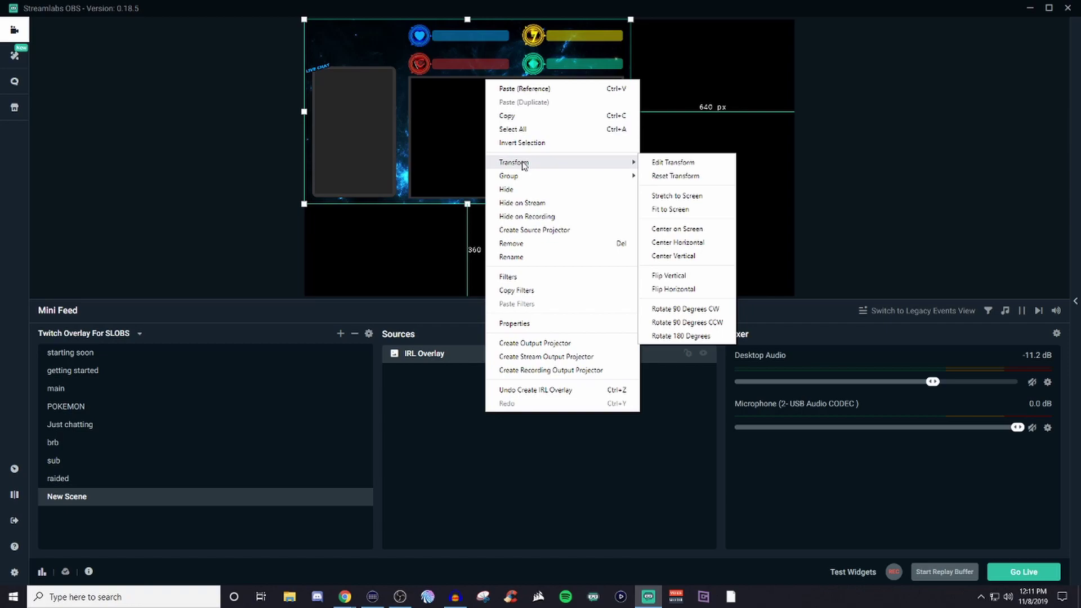
left_click(691, 213)
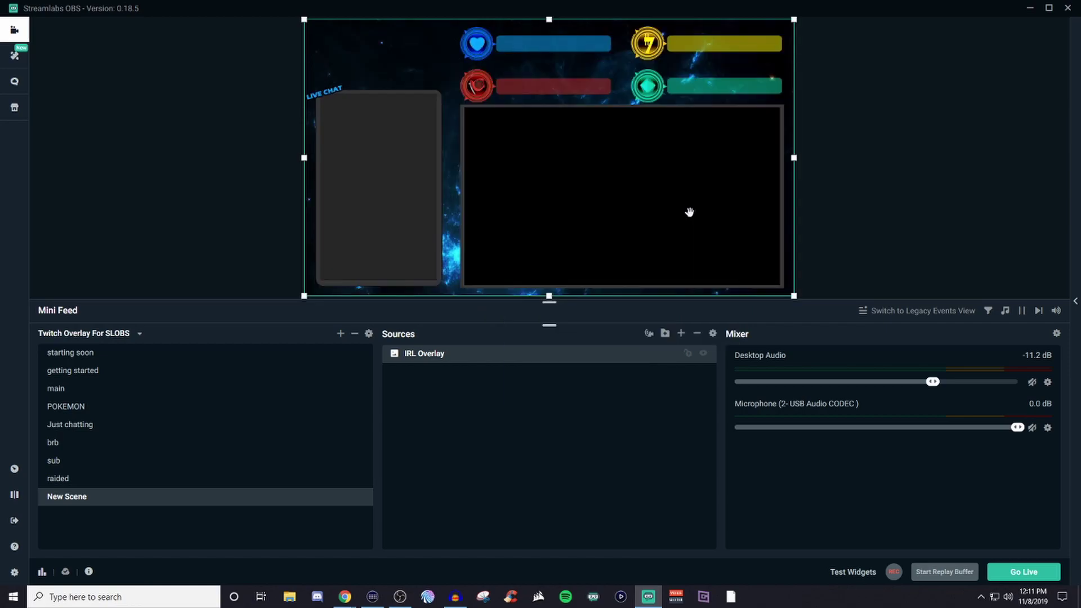
left_click(900, 227)
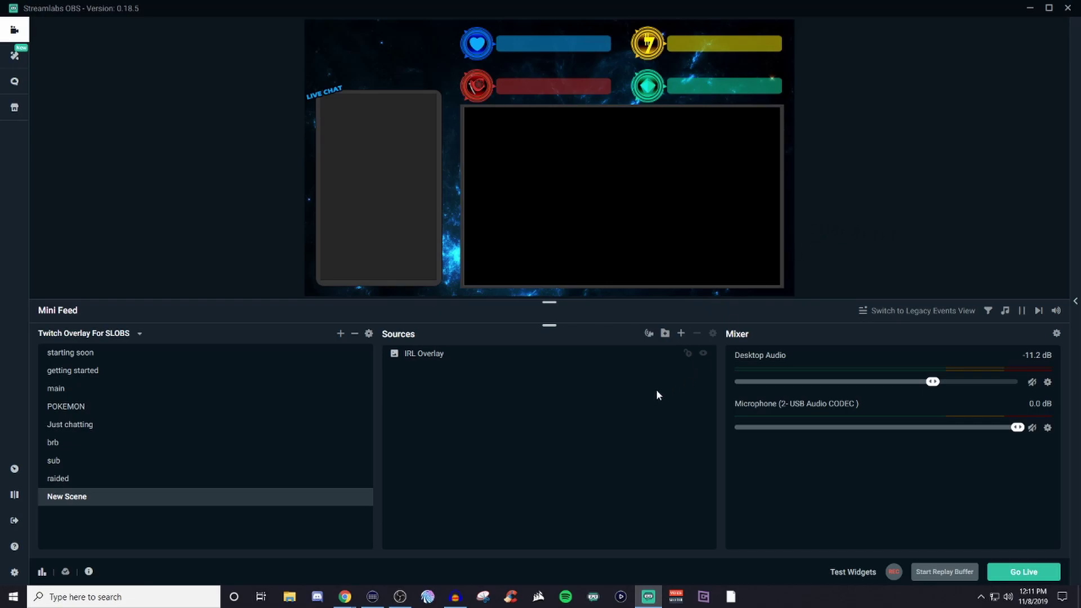
left_click(688, 355)
Add the existing 'webcam' Video Capture Device source to the scene.
left_click(681, 333)
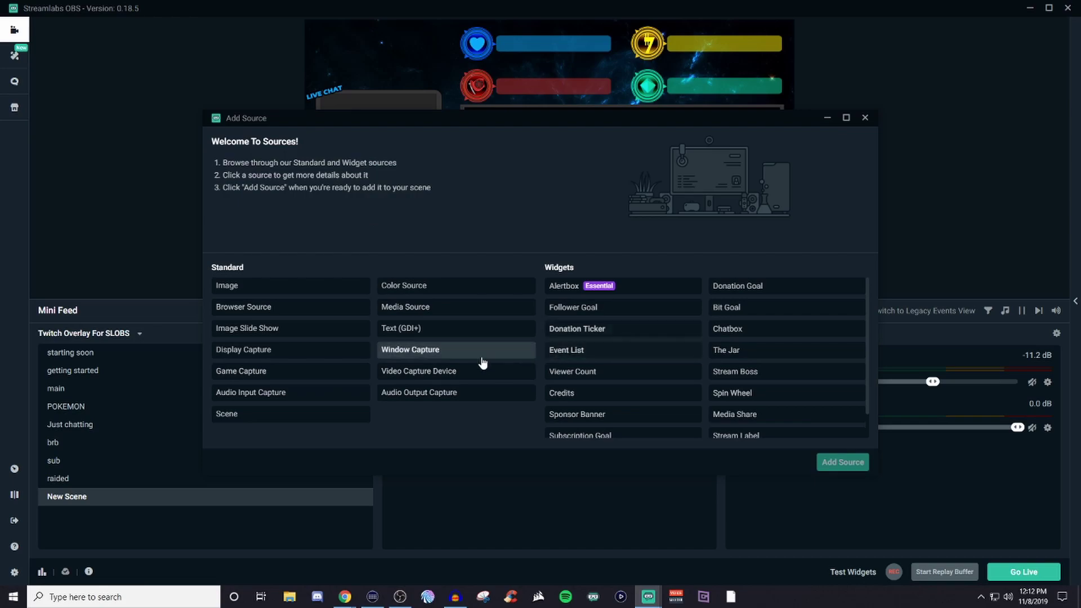
left_click(467, 372)
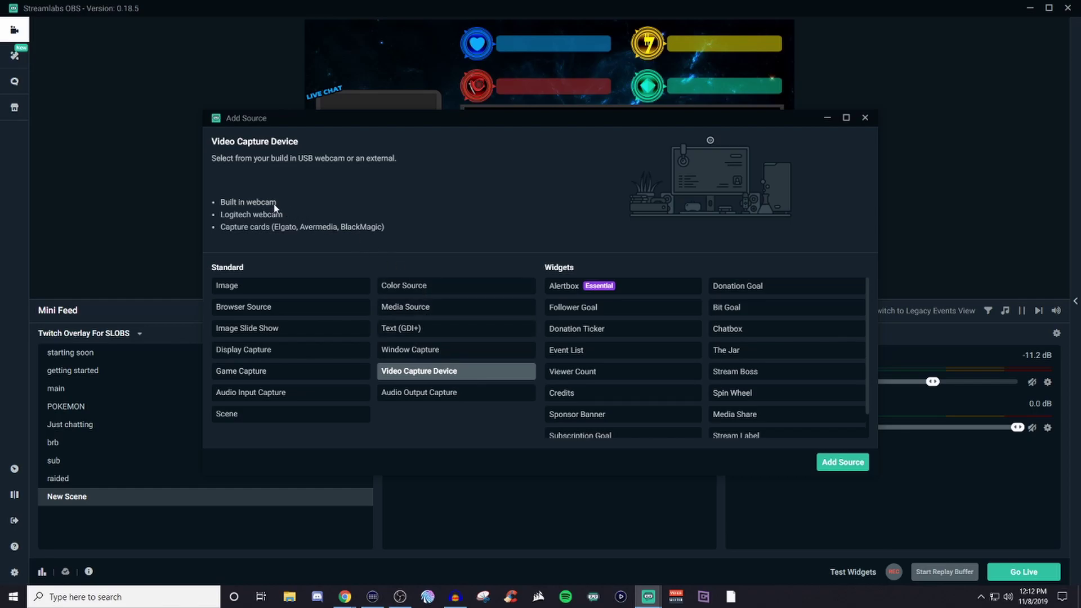
left_click(843, 460)
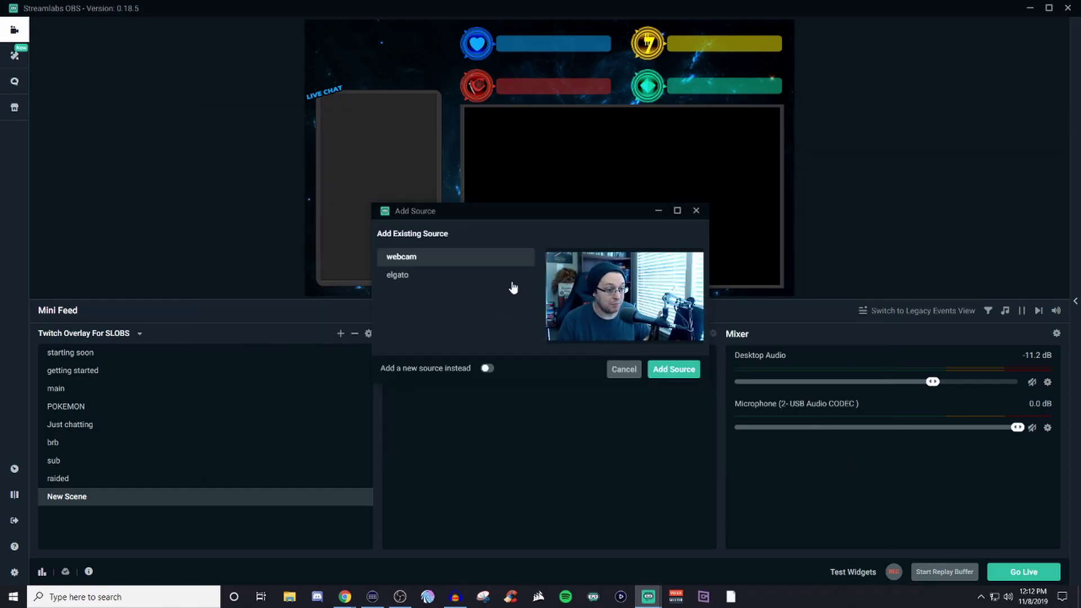
left_click(431, 279)
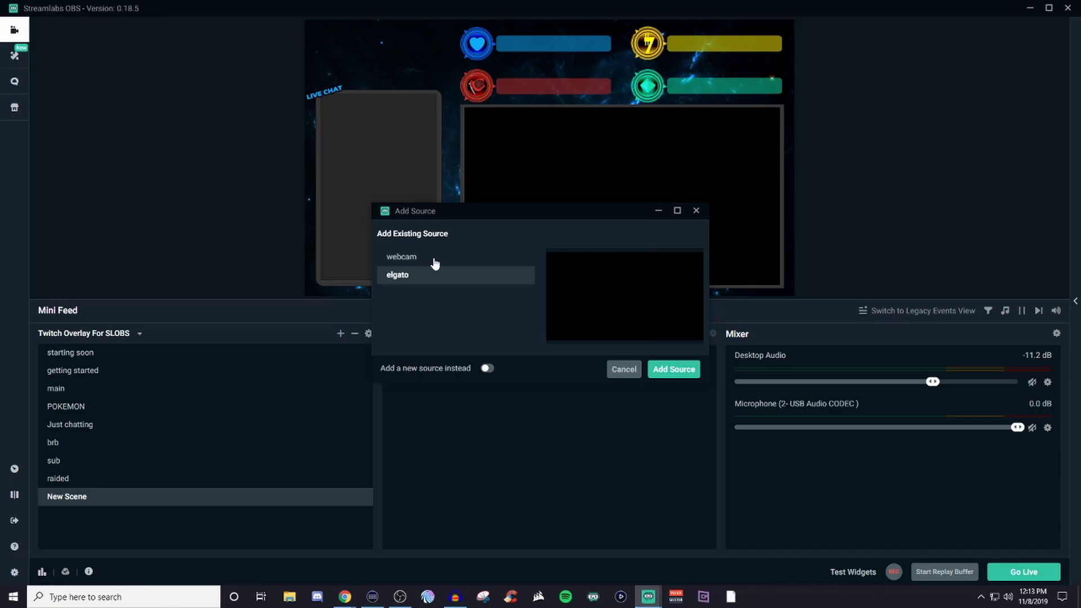
double_click(433, 258)
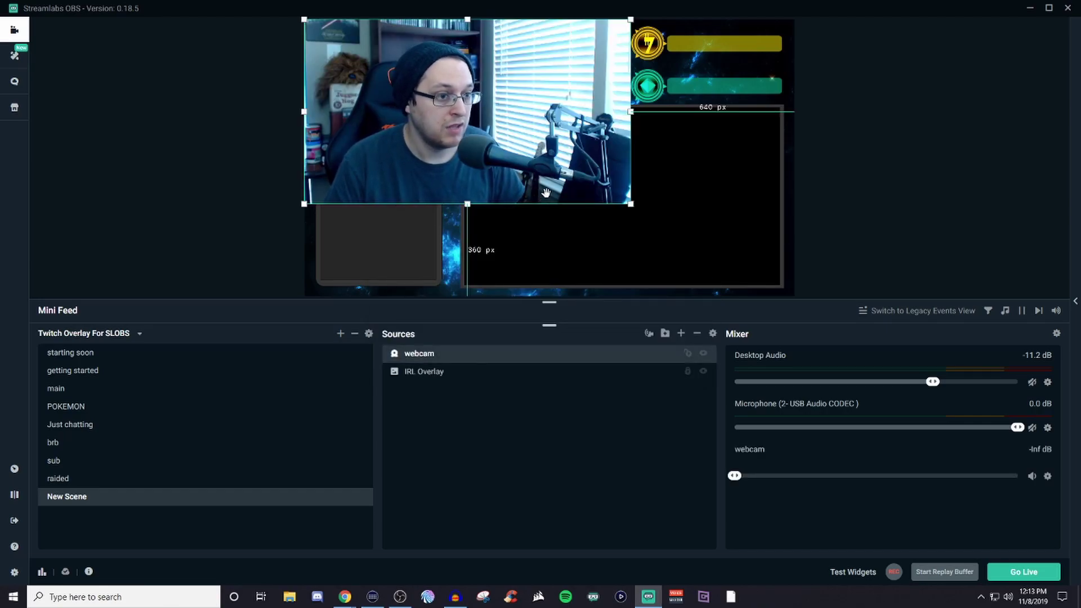
Place the webcam below IRL Overlay inside the large right-hand frame and lock it.
left_click_drag(545, 193, 697, 273)
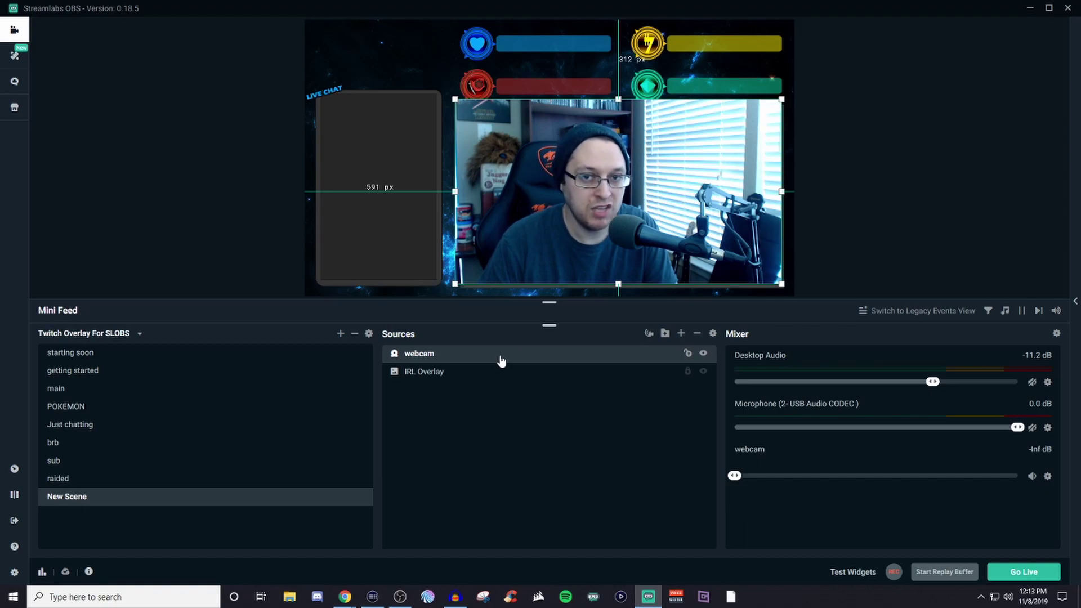
left_click_drag(501, 360, 498, 383)
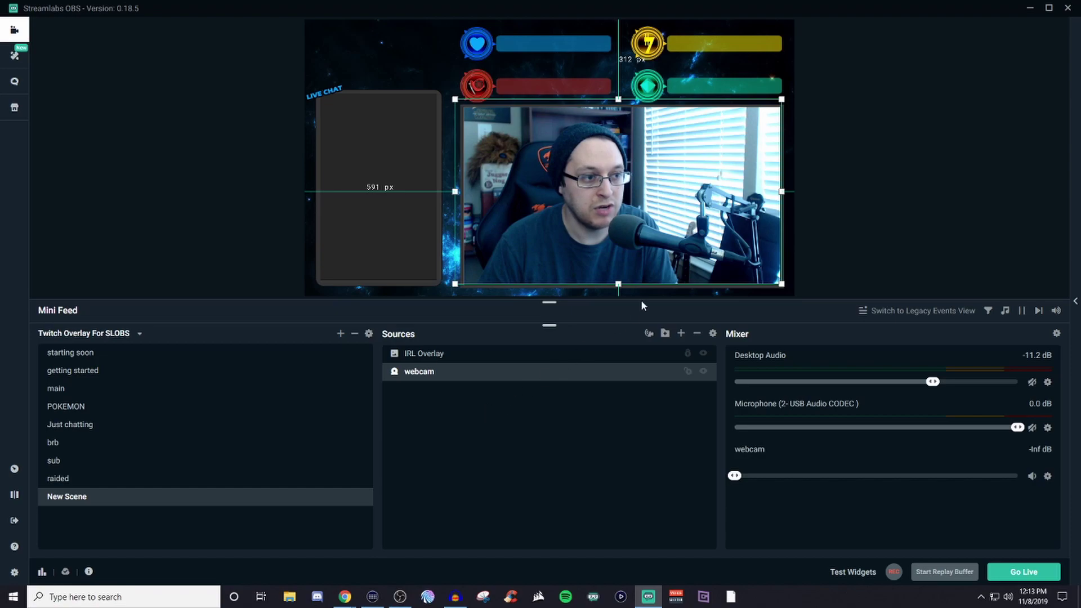
left_click_drag(716, 264, 718, 272)
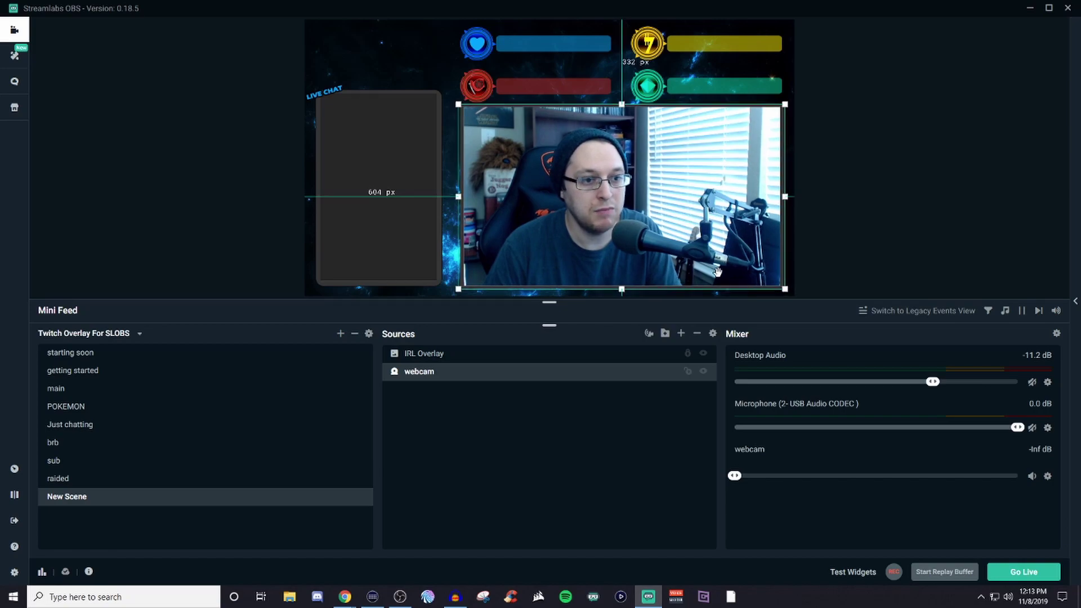
left_click(687, 372)
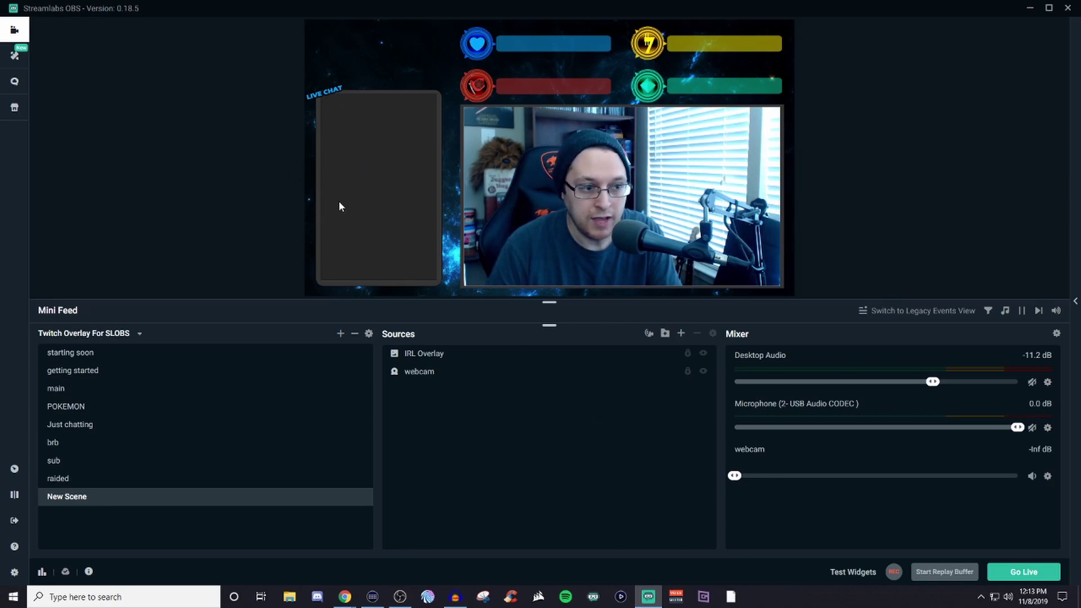
Add the existing Chat Box (1) widget and drag it down onto the LIVE CHAT panel.
left_click(681, 334)
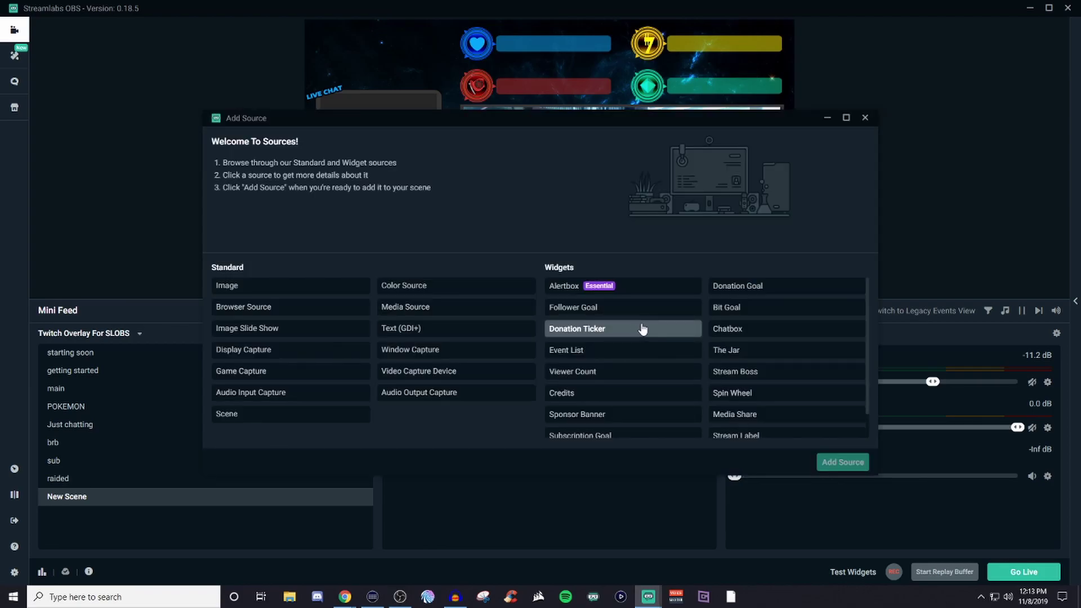
scroll(645, 342, "down", 1)
scroll(732, 345, "up", 1)
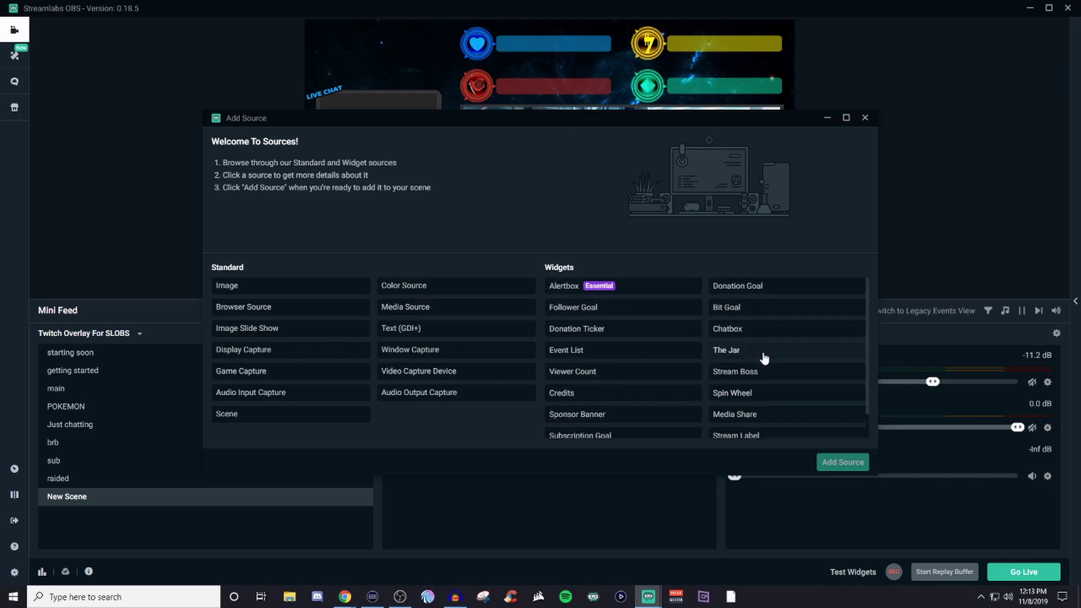
left_click(760, 332)
left_click(851, 462)
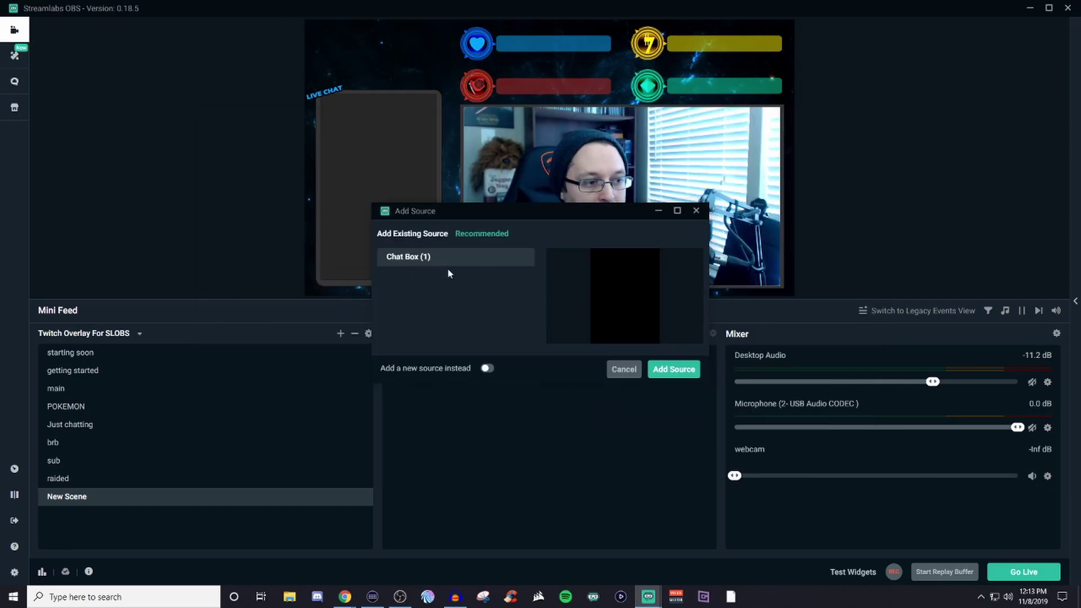
left_click(675, 371)
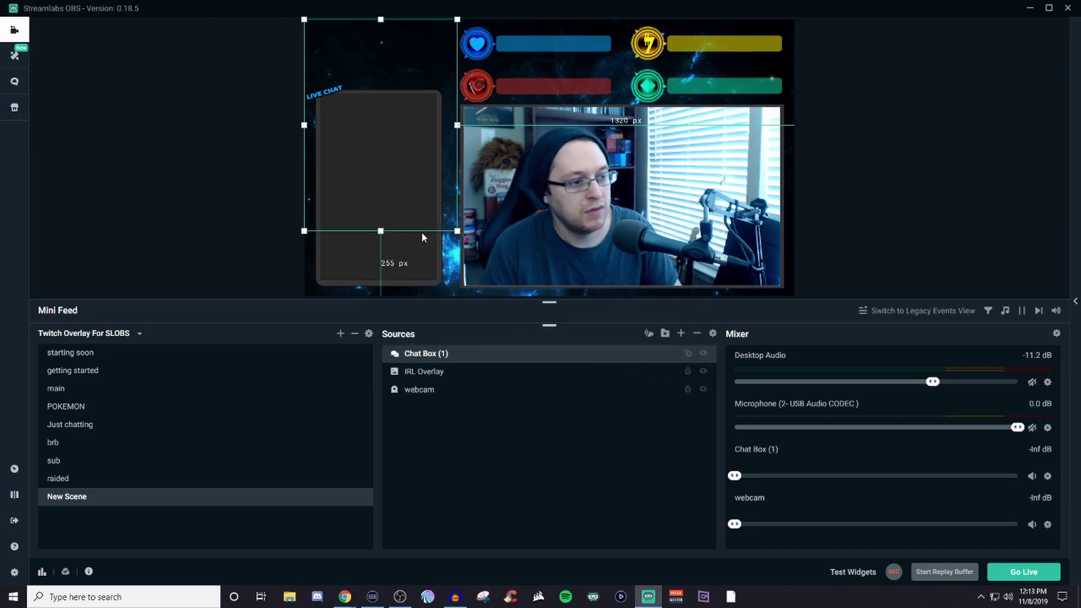
left_click(428, 353)
left_click_drag(405, 205, 404, 261)
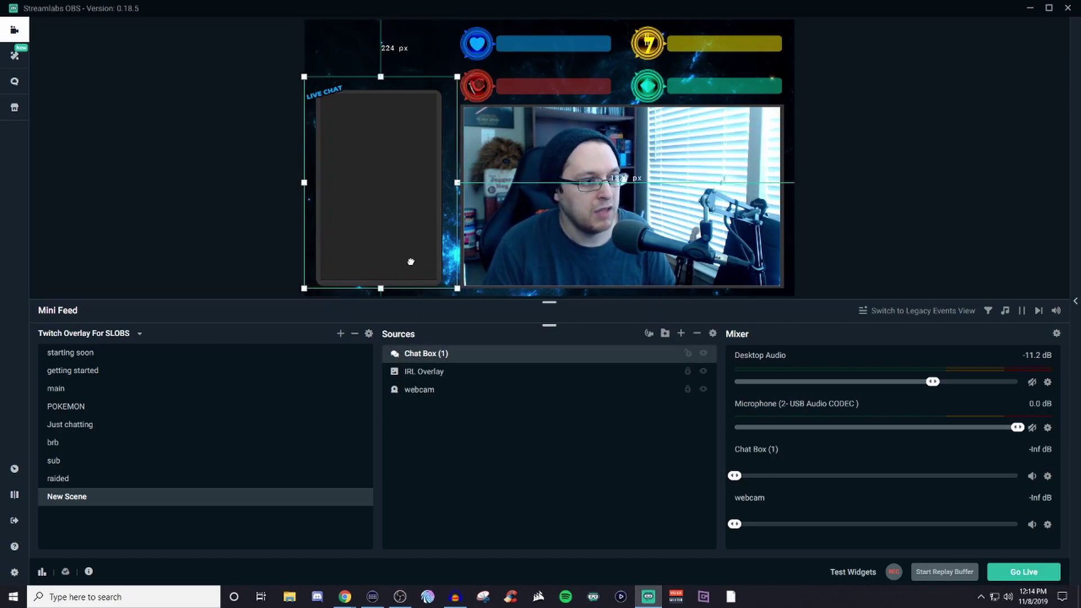
Set Chat Box (1) height to 750 in Properties and nudge it into the LIVE CHAT panel.
right_click(501, 355)
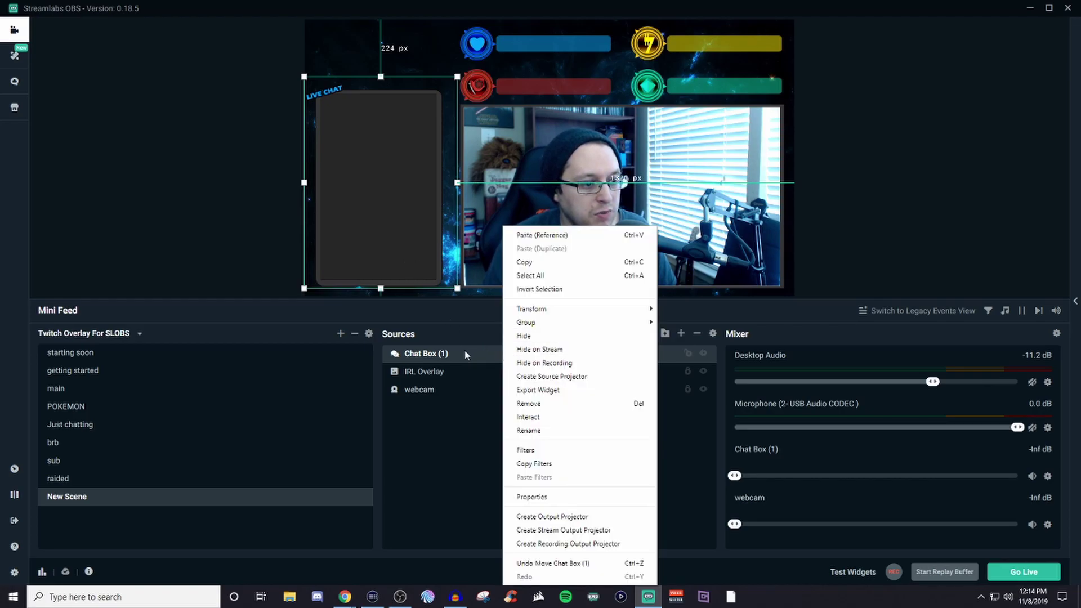
left_click(558, 498)
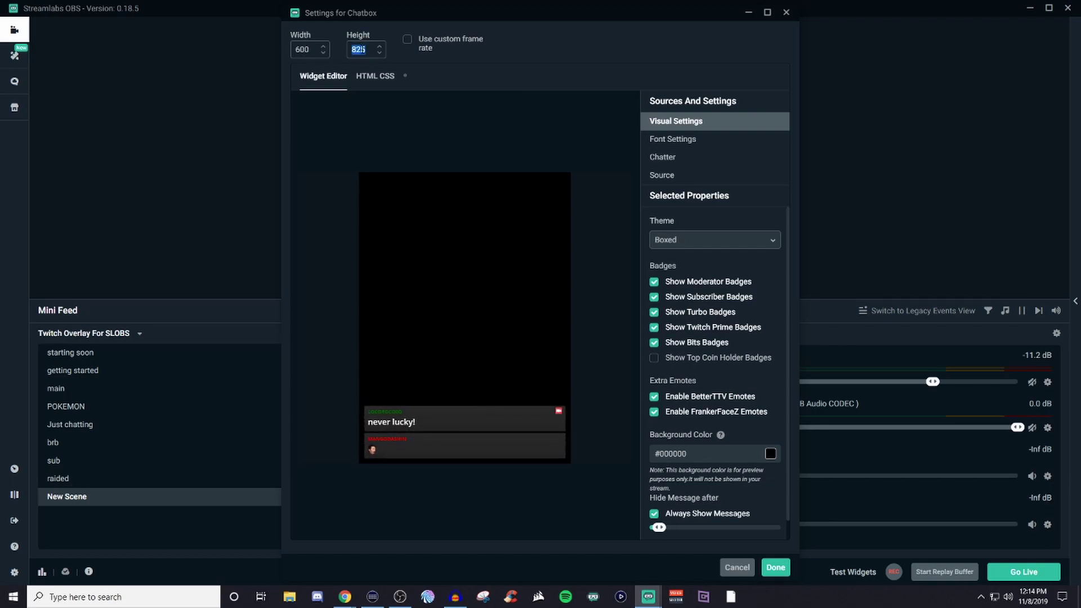
type("750")
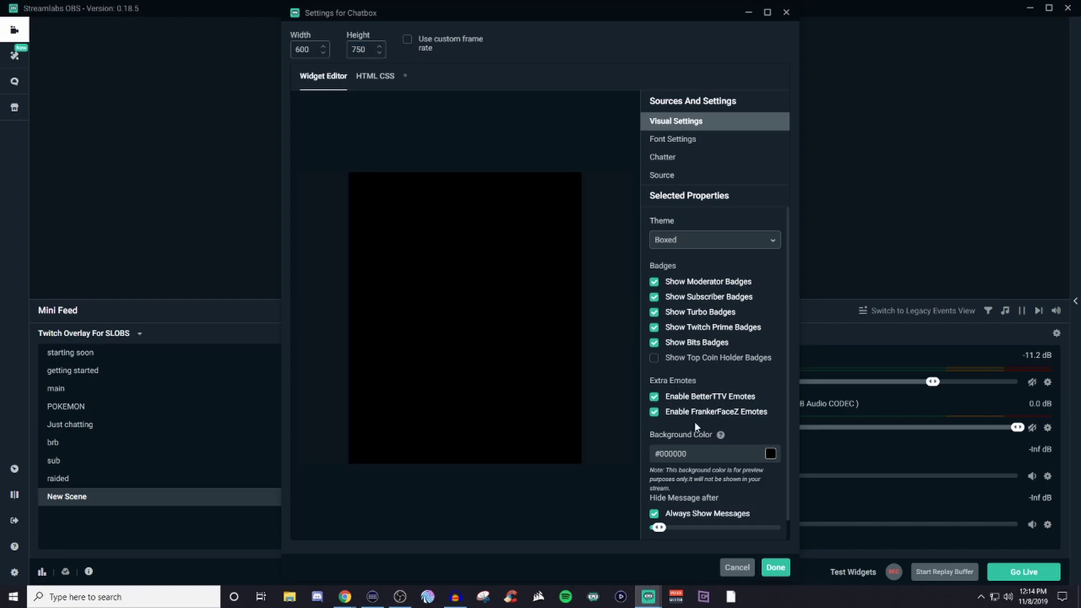
left_click(775, 568)
left_click_drag(405, 244, 404, 262)
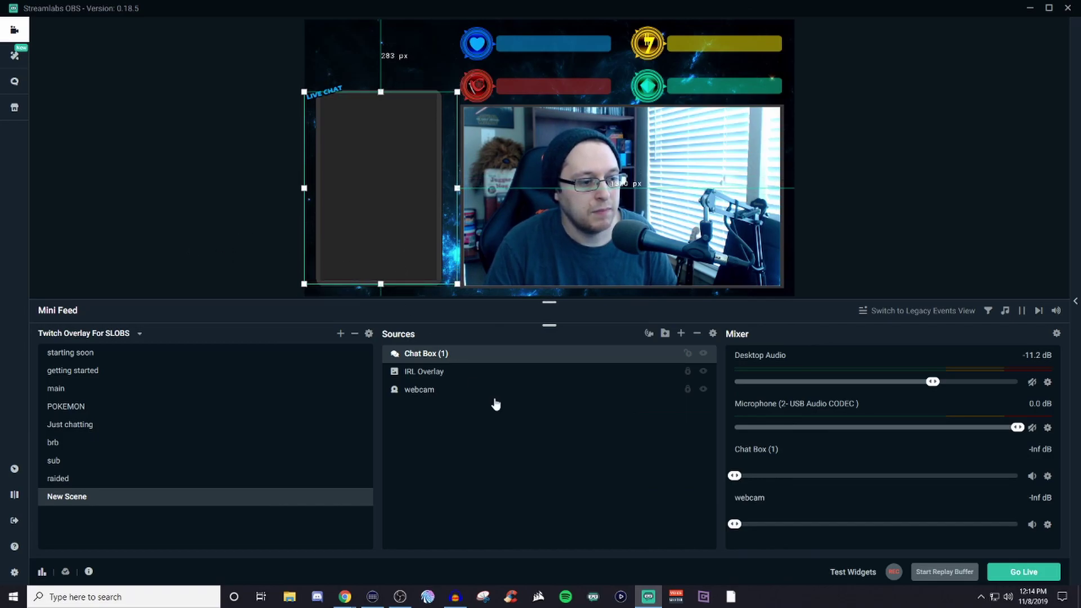
left_click(556, 479)
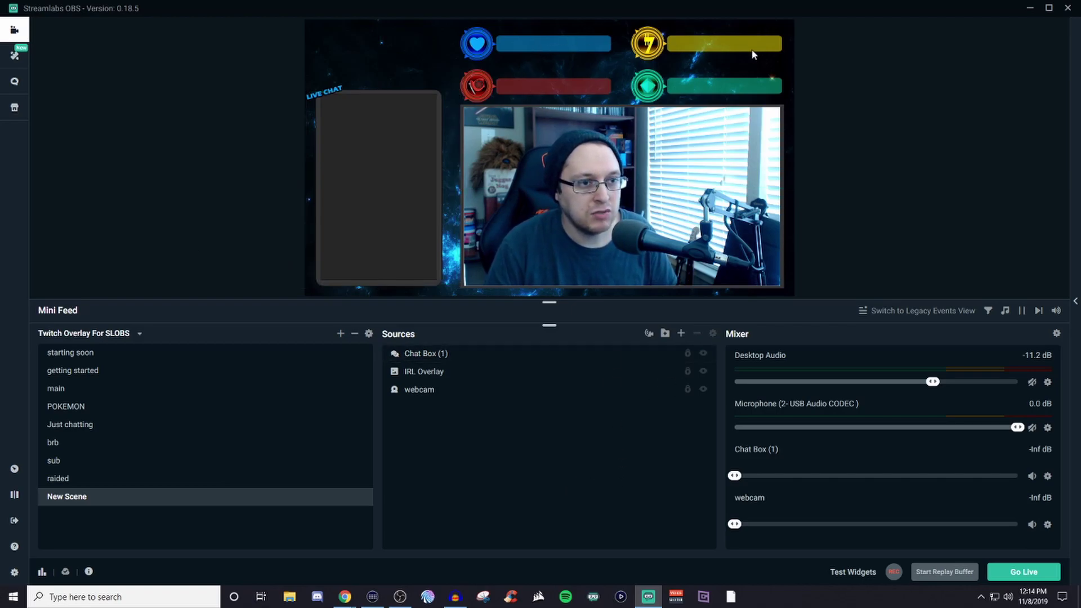
Add the existing Recent Follower stream label and drag it onto the overlay's top blue bar.
left_click(681, 334)
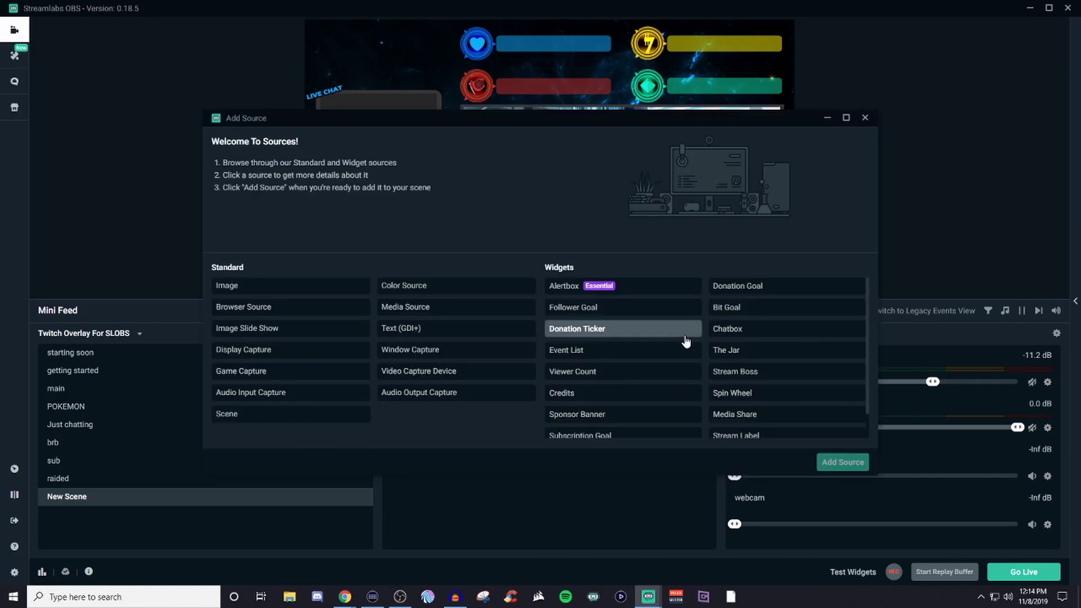
scroll(685, 343, "down", 1)
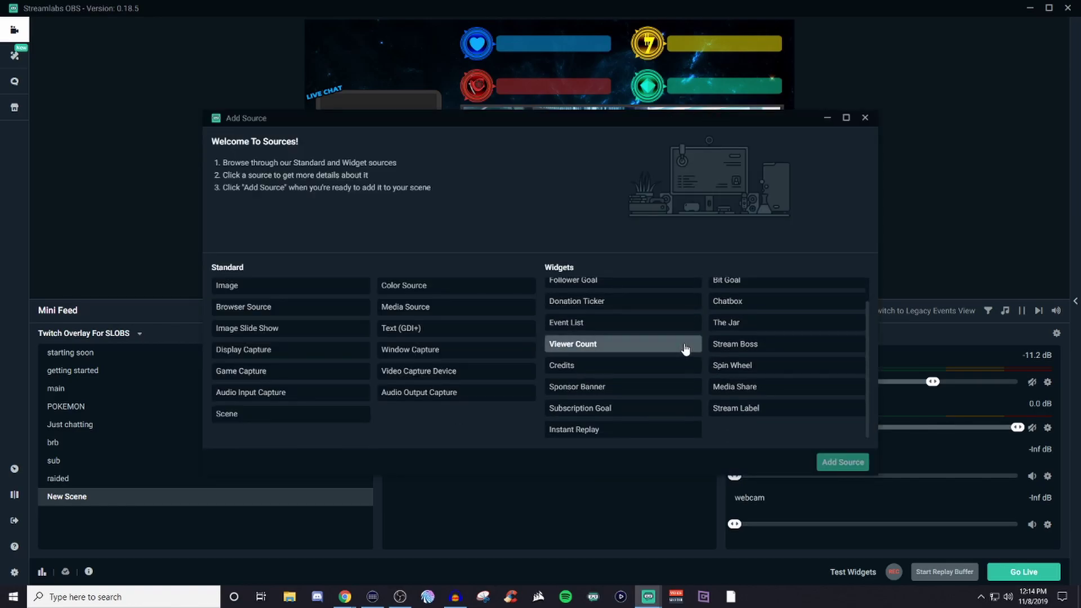
left_click(768, 415)
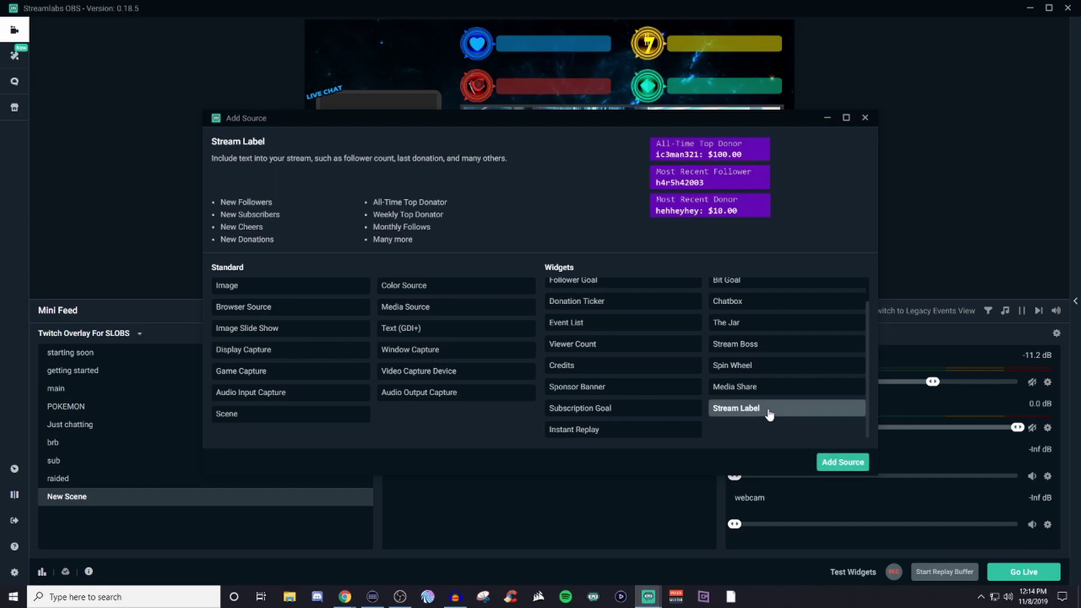
left_click(842, 461)
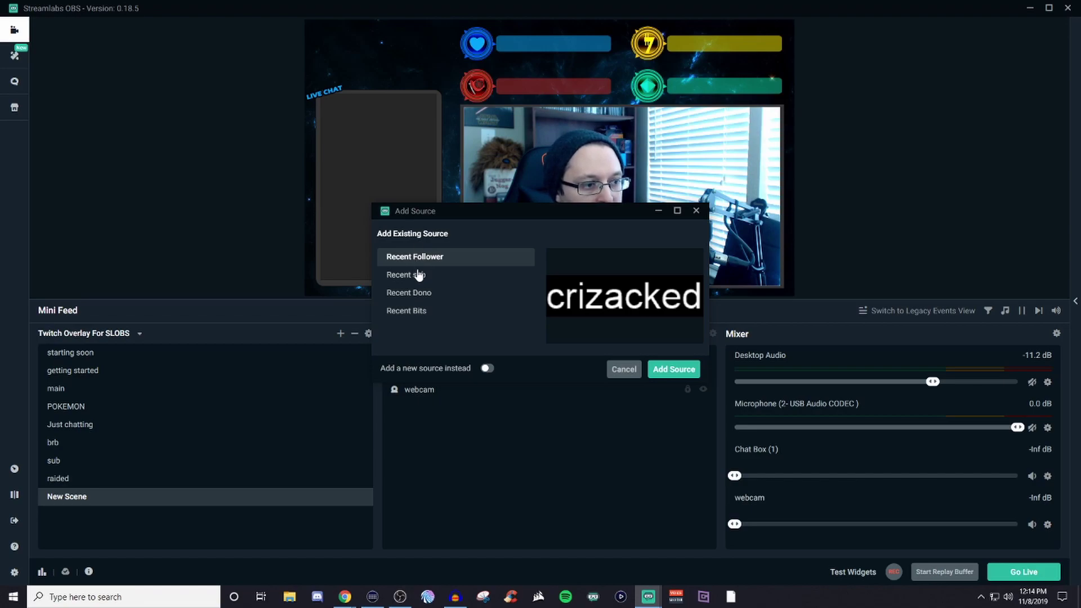
left_click(674, 369)
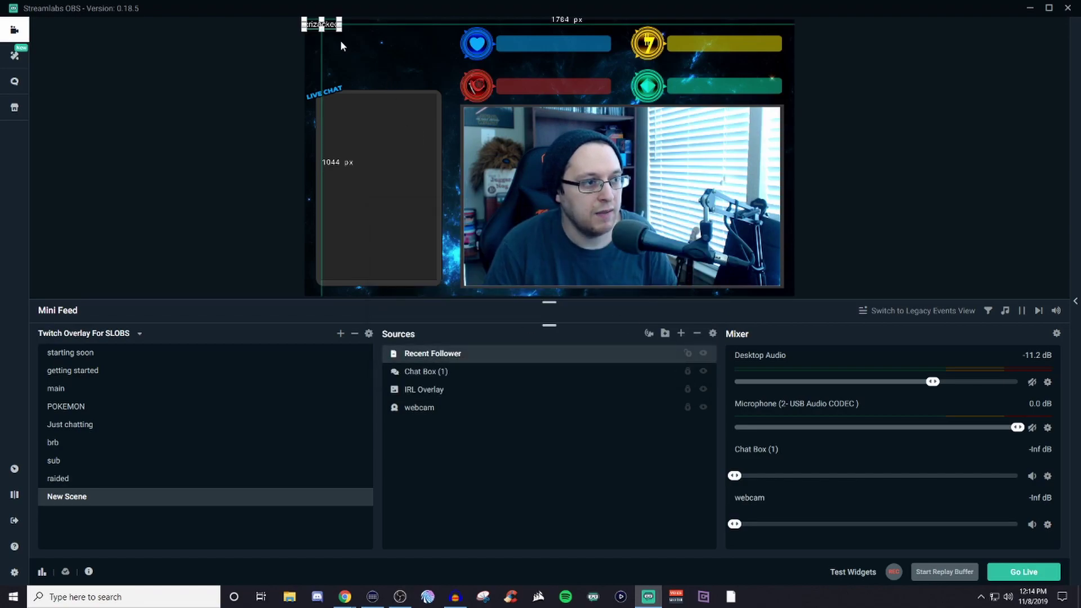
left_click_drag(332, 25, 561, 44)
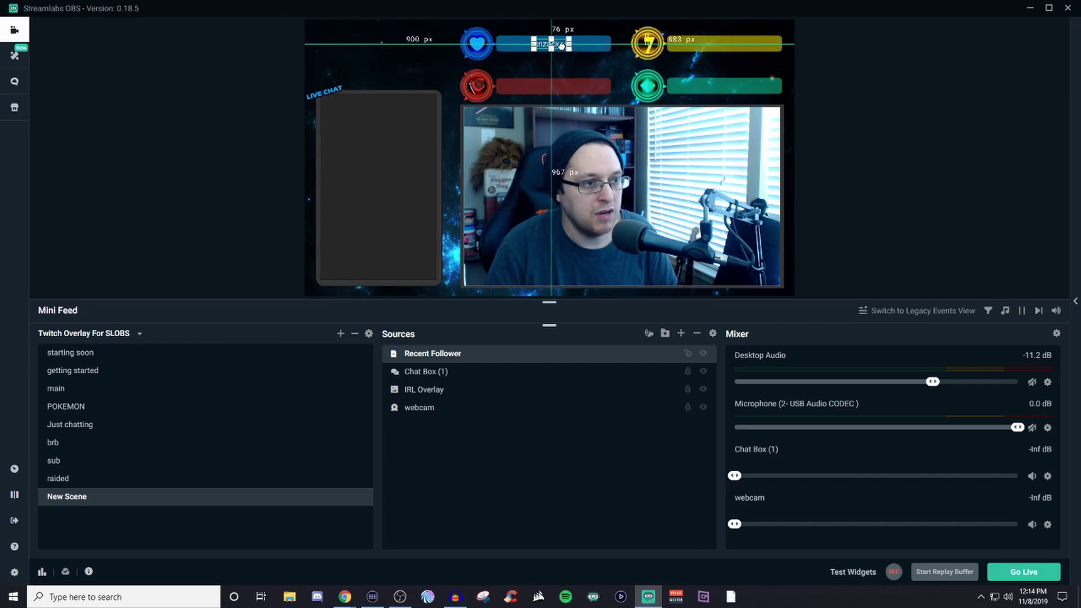
left_click(276, 221)
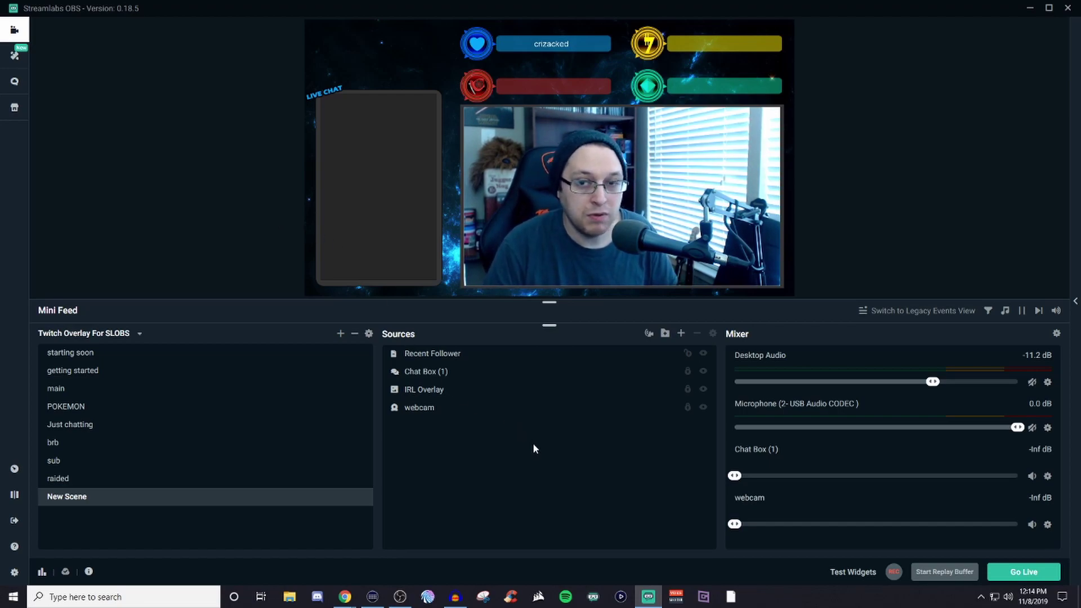
Add the existing Alert Box, shrink it into the top-left area, and lock it.
left_click(681, 335)
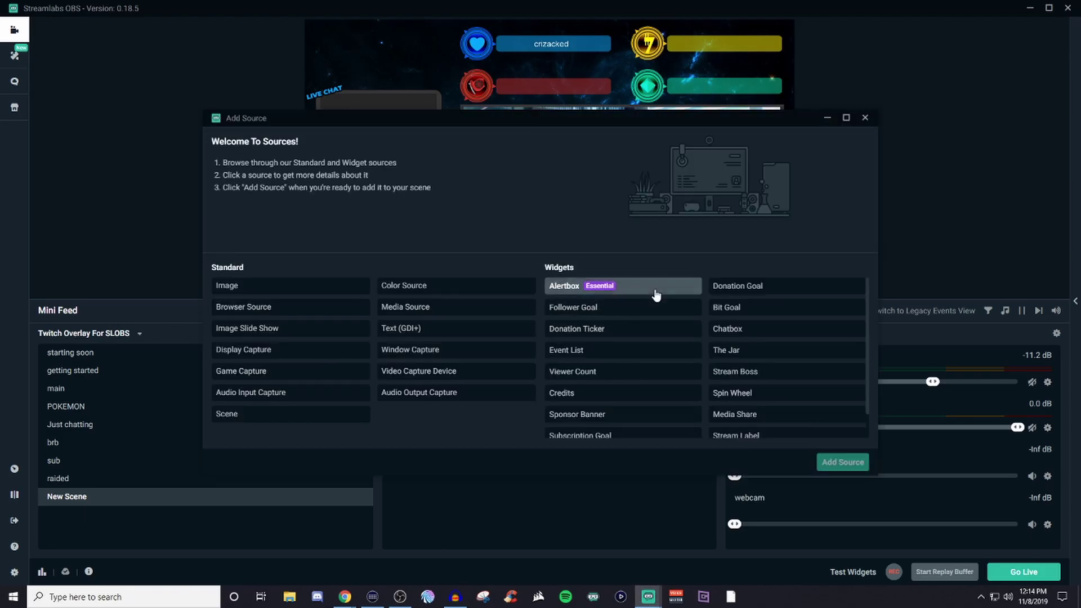
left_click(653, 291)
left_click(838, 461)
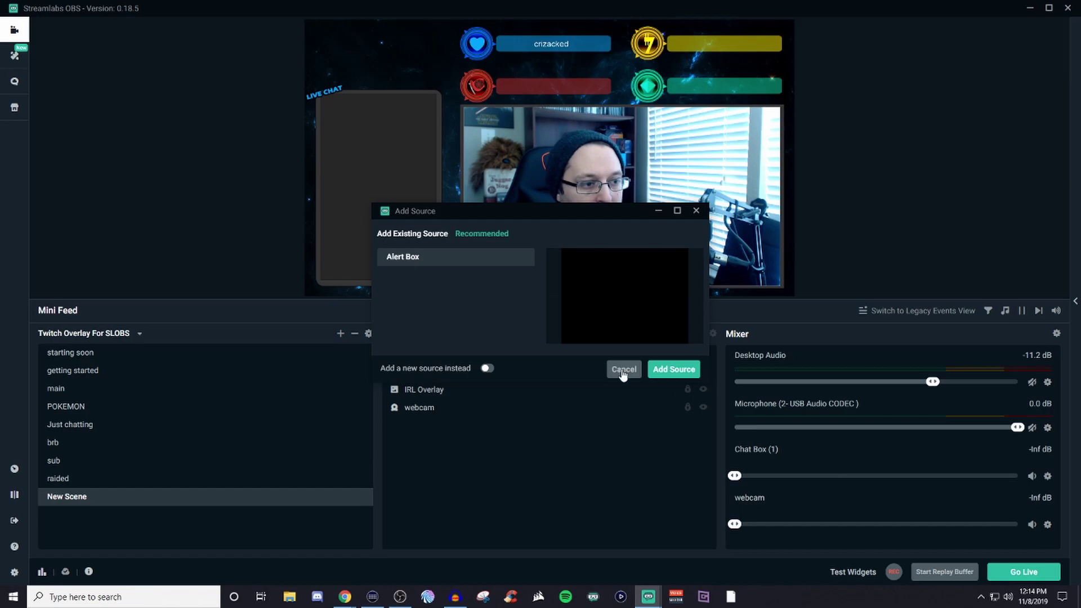
left_click(674, 369)
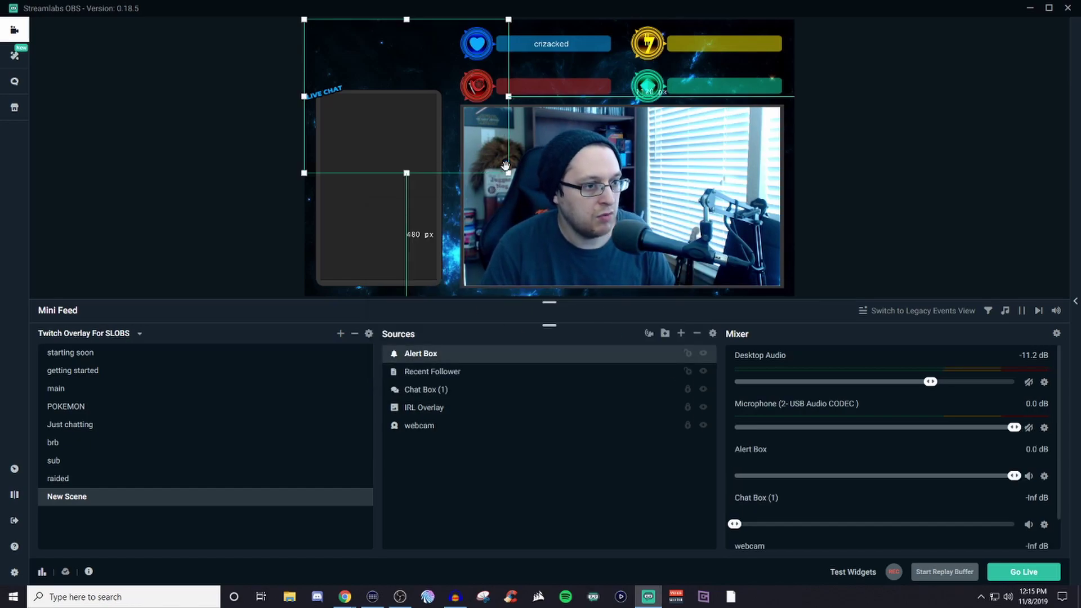
left_click_drag(508, 173, 381, 68)
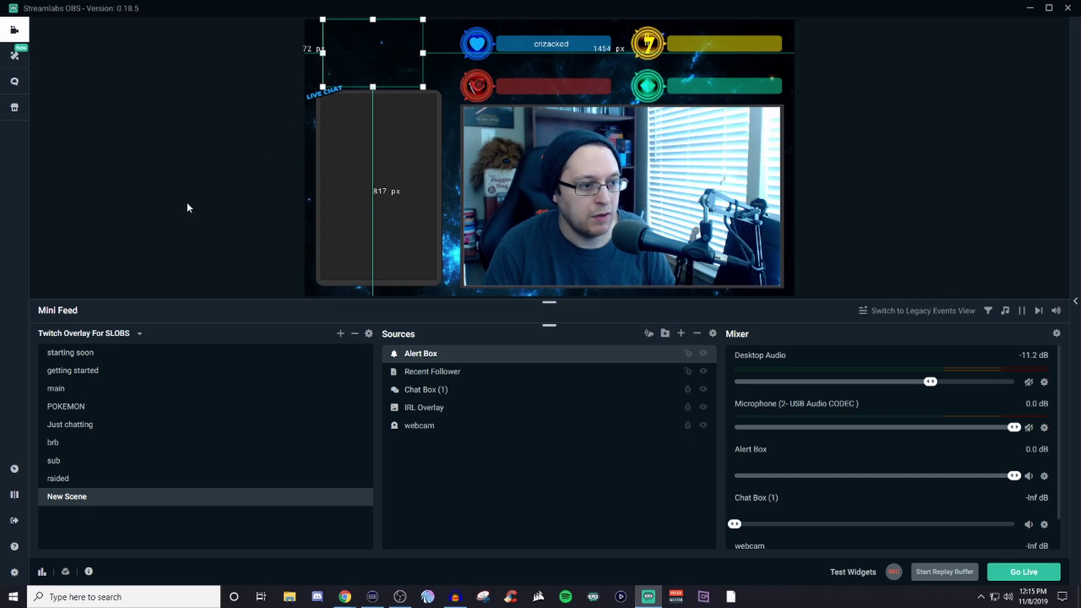
left_click(687, 353)
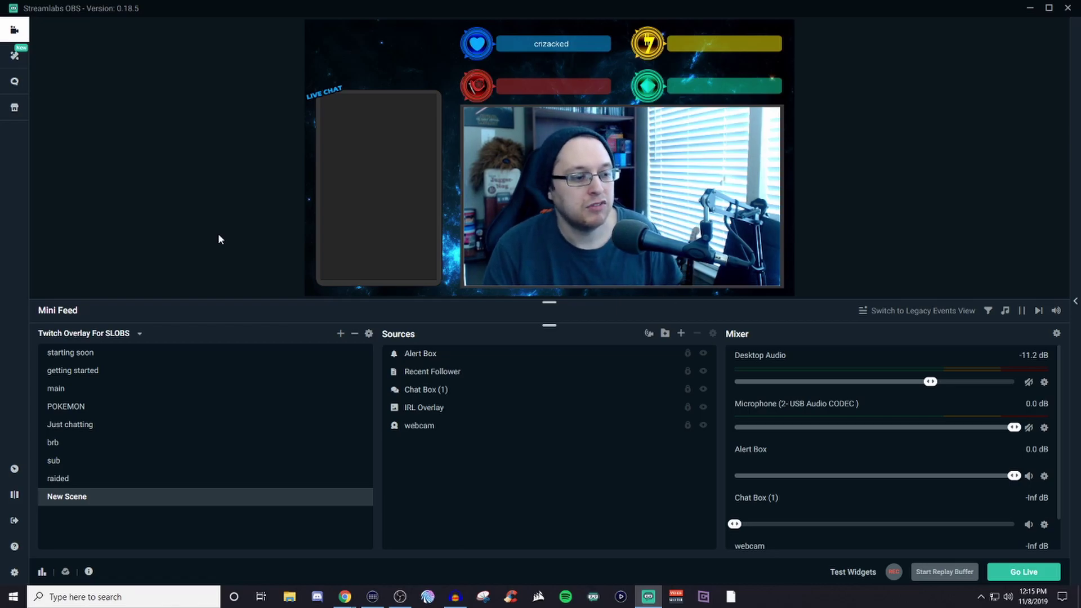
Delete the Alert Box and Recent Follower sources, confirming each removal.
left_click(427, 359)
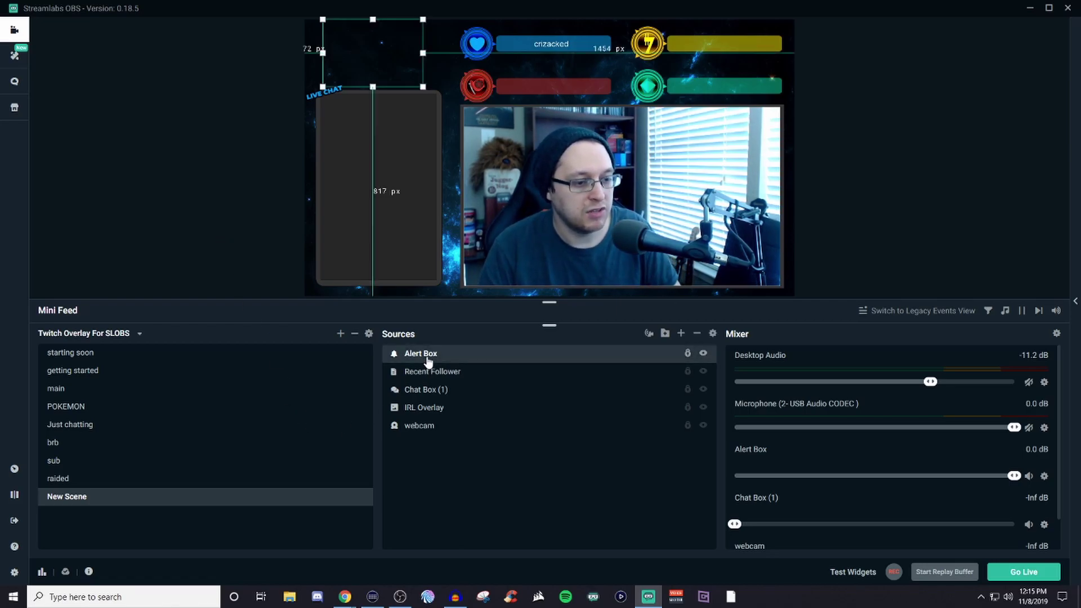
left_click(696, 336)
key("Return")
left_click(574, 355)
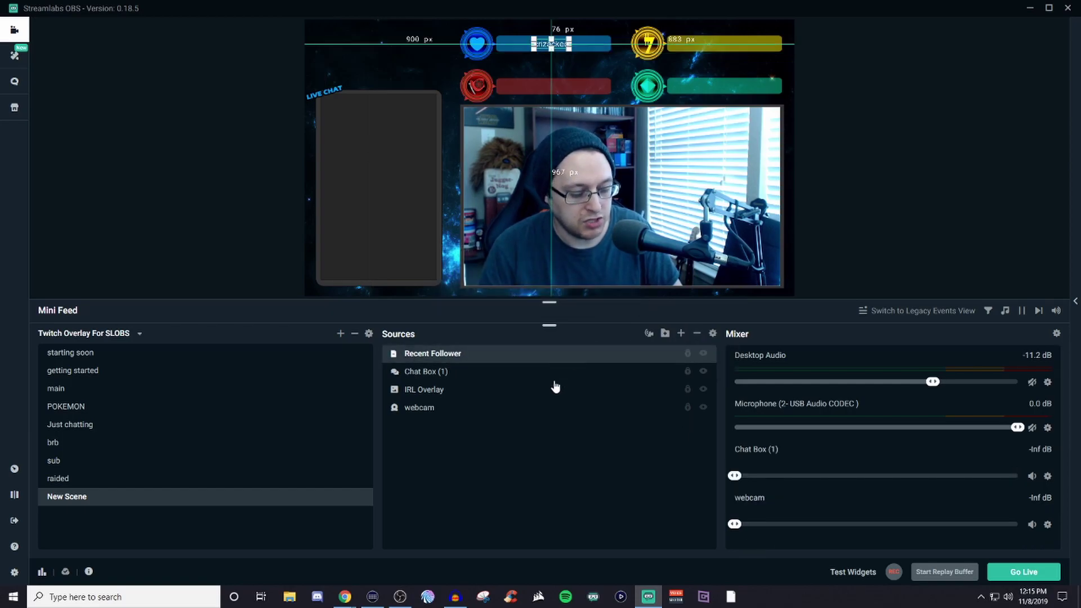
key("Delete")
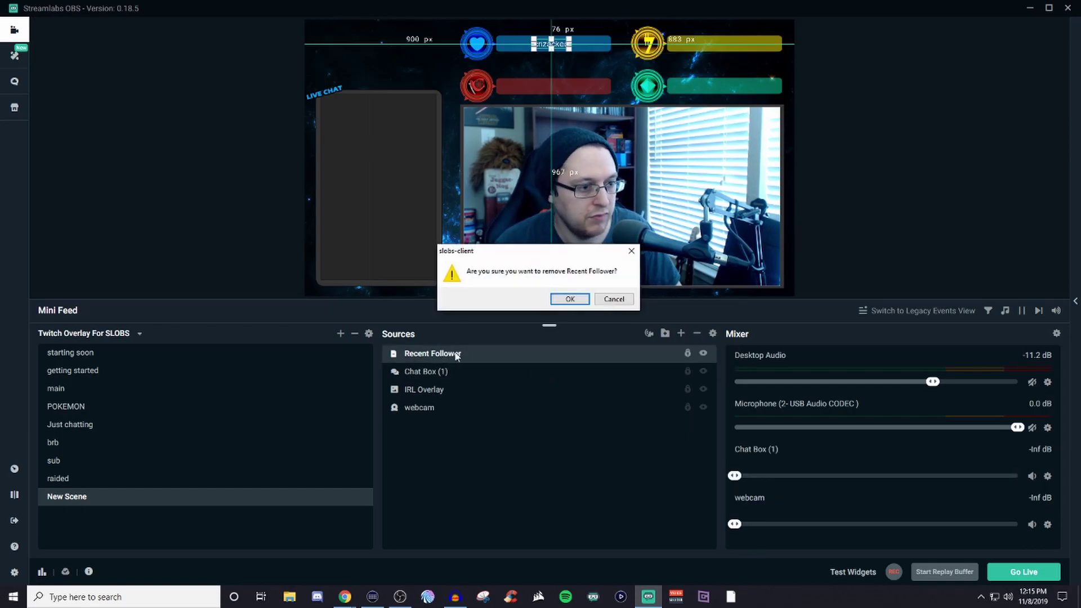
key("Return")
Delete the chat box, IRL Overlay and webcam sources, confirming each removal.
left_click(430, 354)
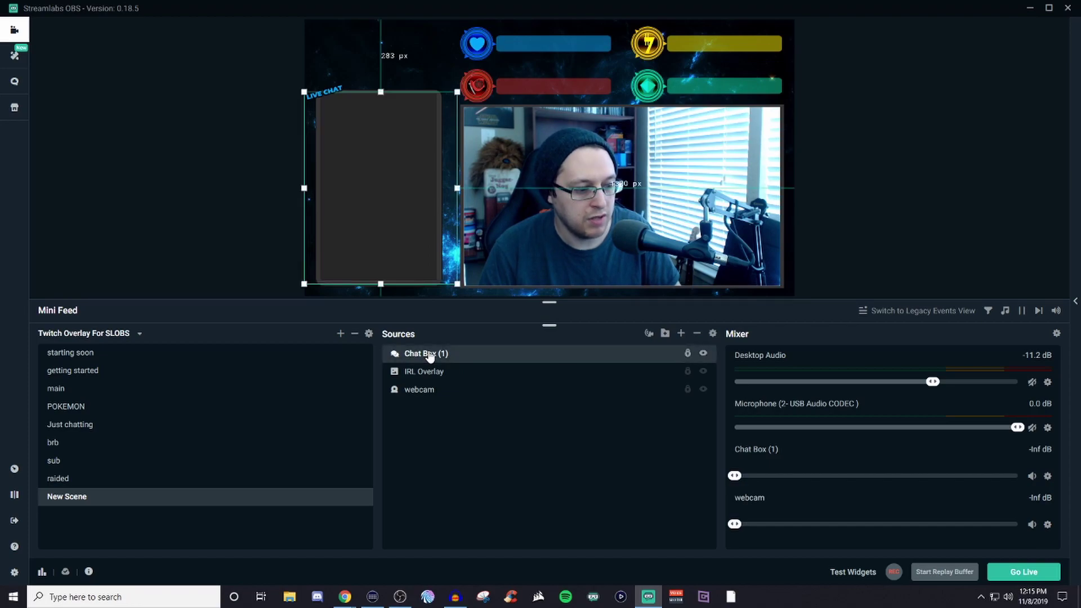
key("Delete")
key("Return")
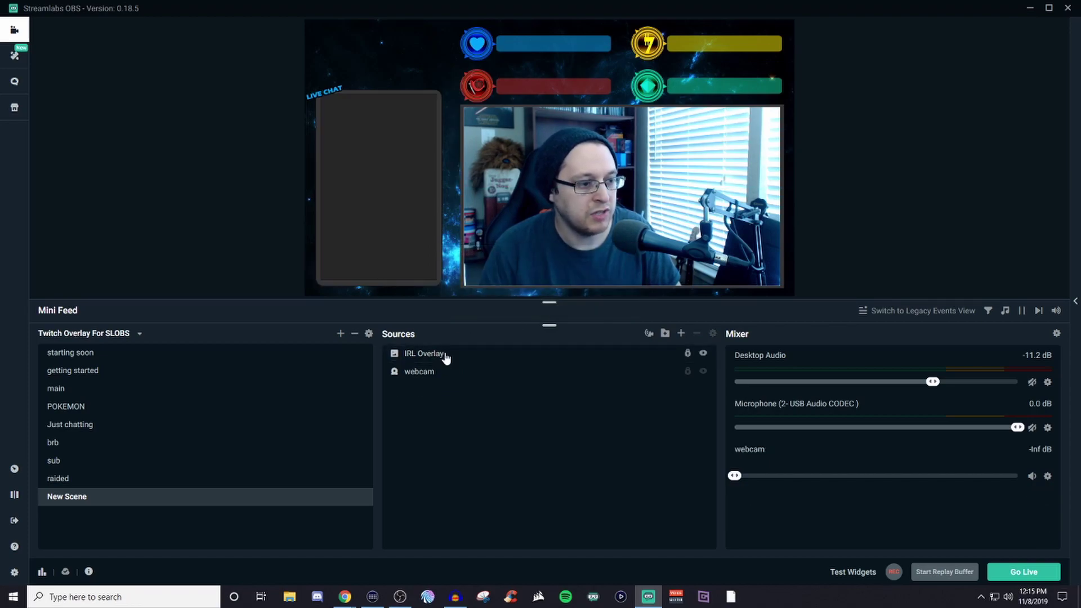
left_click(444, 355)
key("Delete")
key("Return")
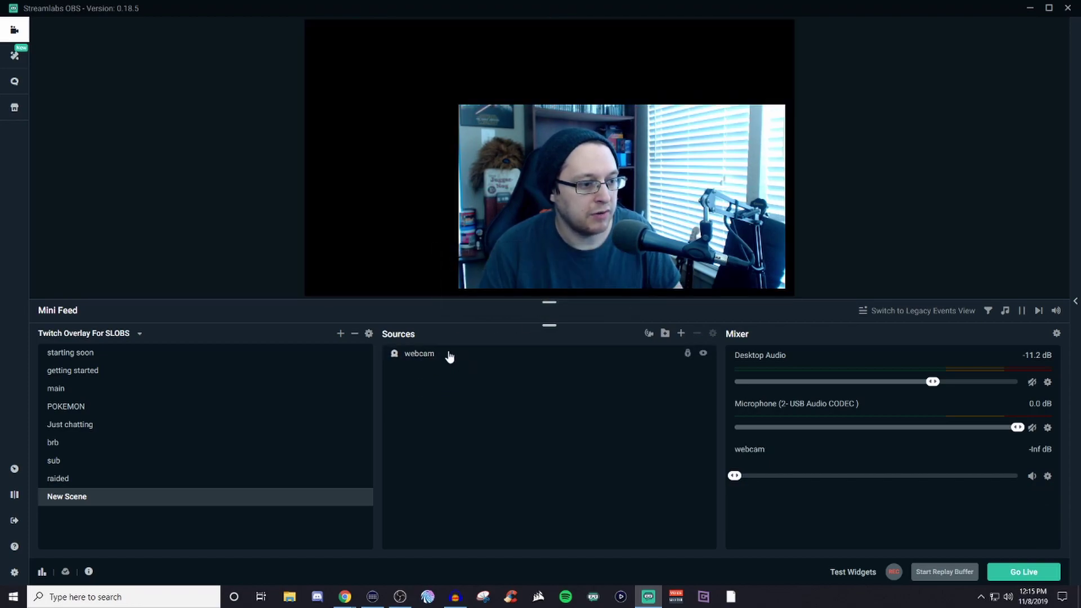
left_click(427, 362)
key("Delete")
left_click(569, 298)
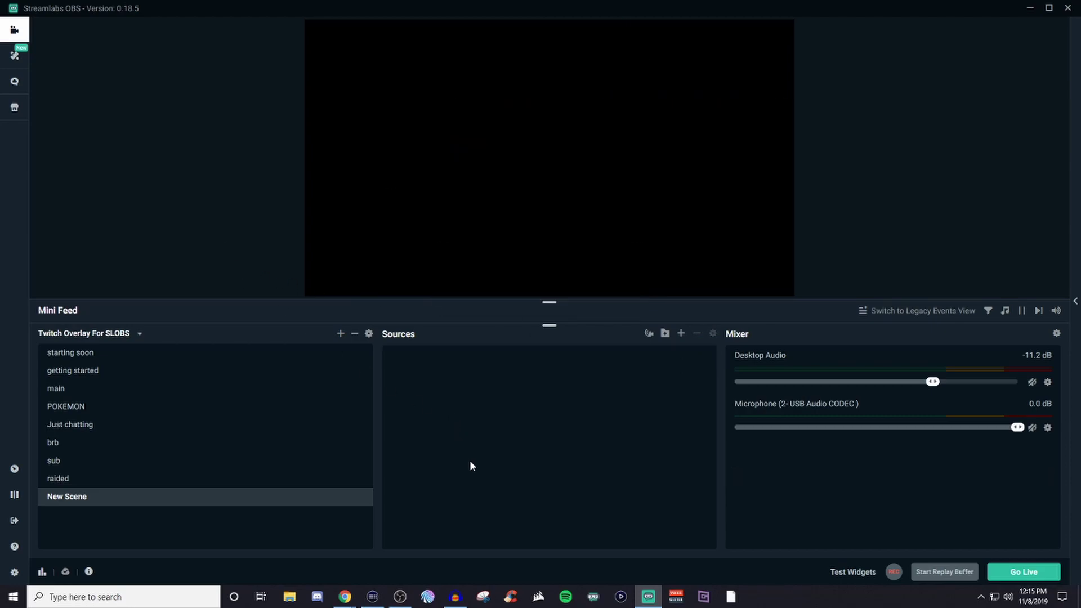
Begin a new Image source with 'Add a new source instead' enabled, then cancel it.
left_click(680, 333)
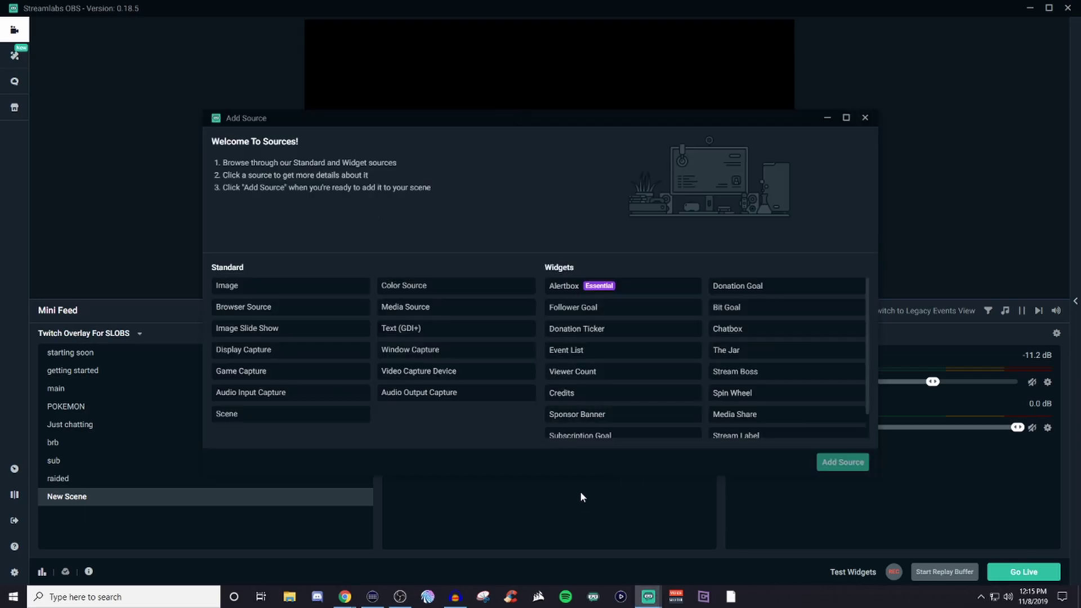
left_click(283, 292)
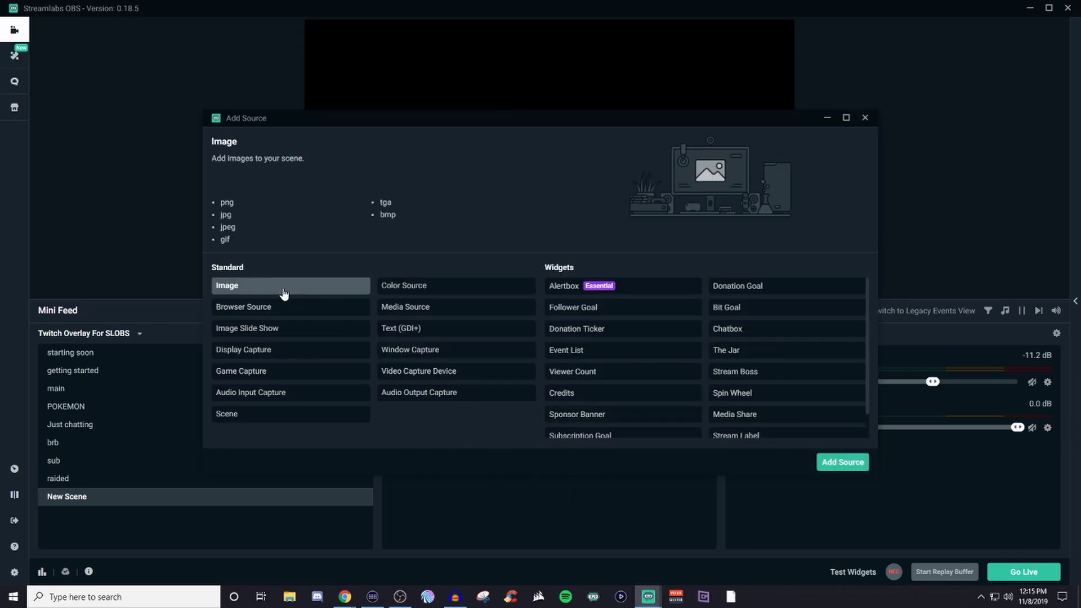
left_click(849, 465)
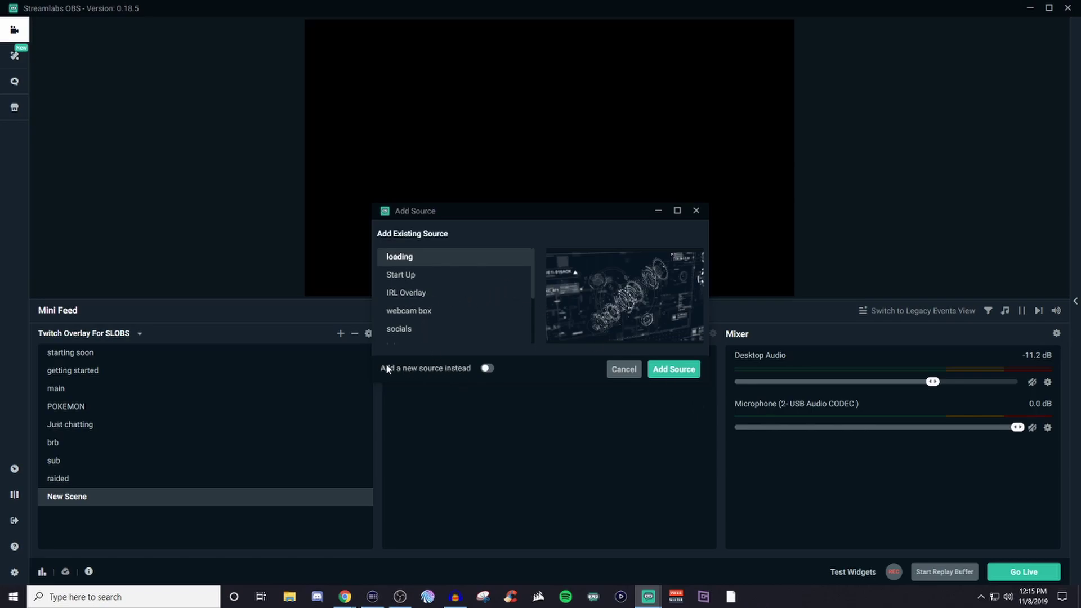
left_click(486, 369)
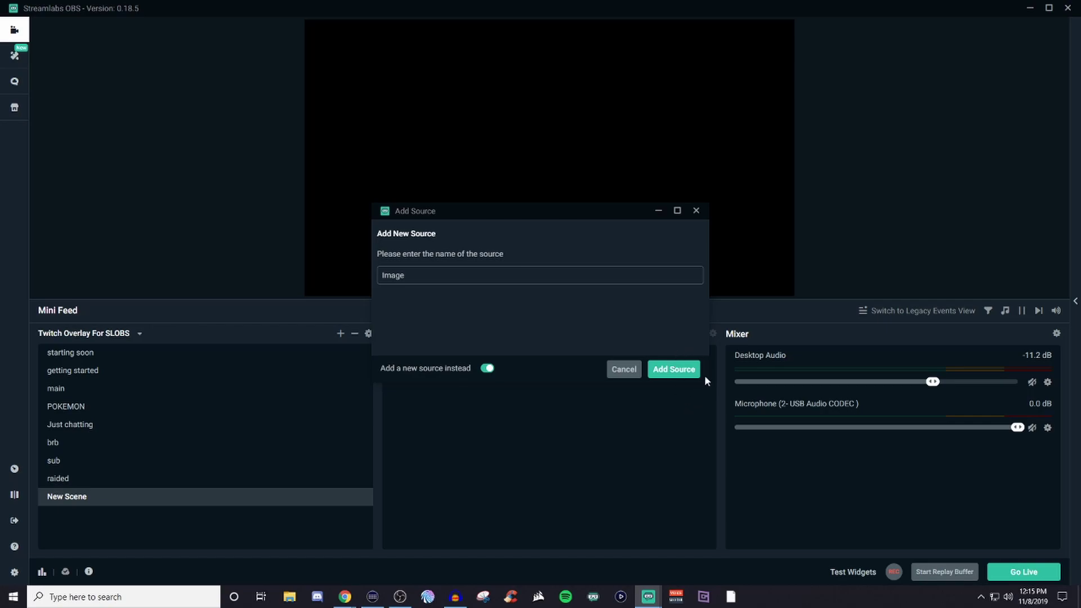
left_click(619, 372)
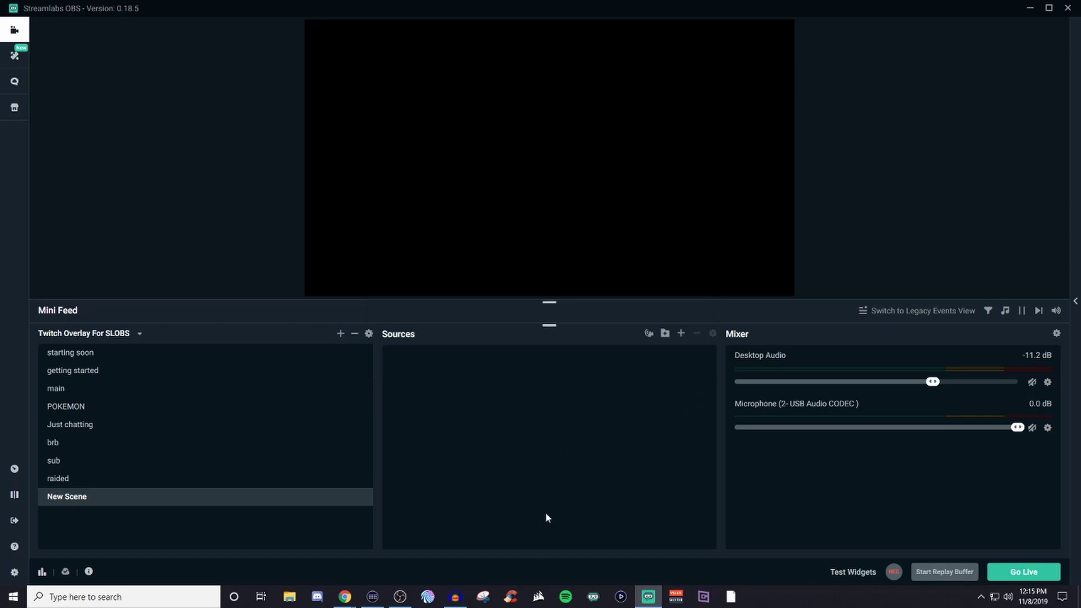
left_click(681, 334)
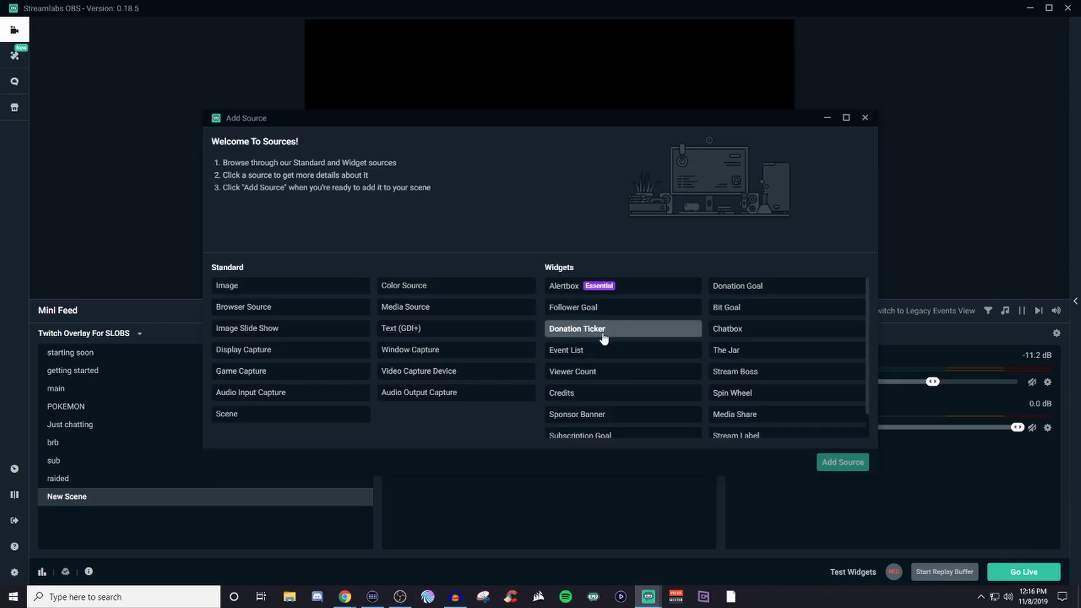
left_click(636, 290)
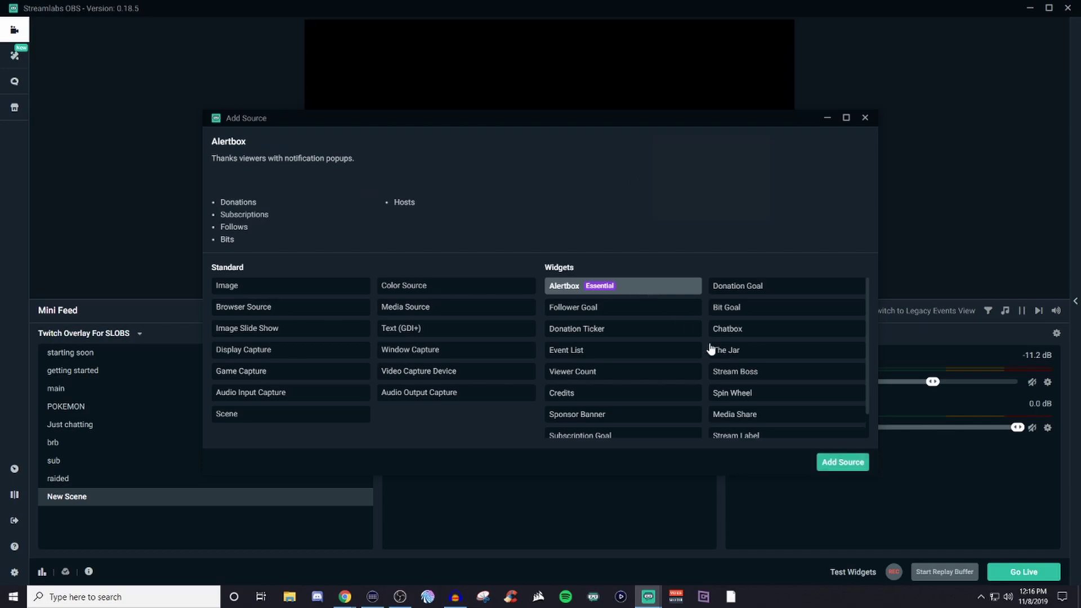
left_click(853, 462)
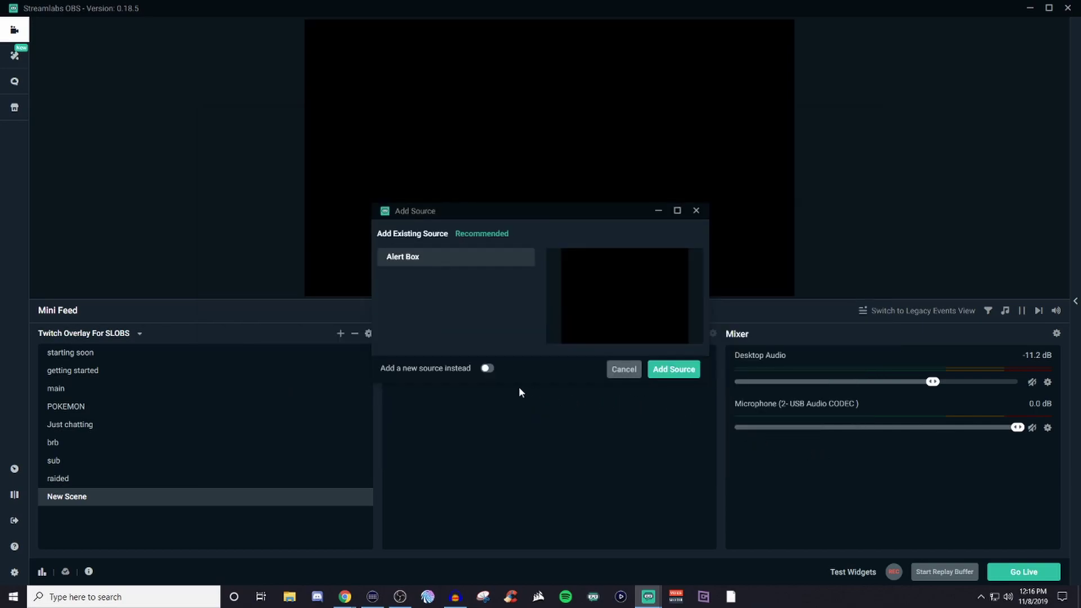
left_click(484, 370)
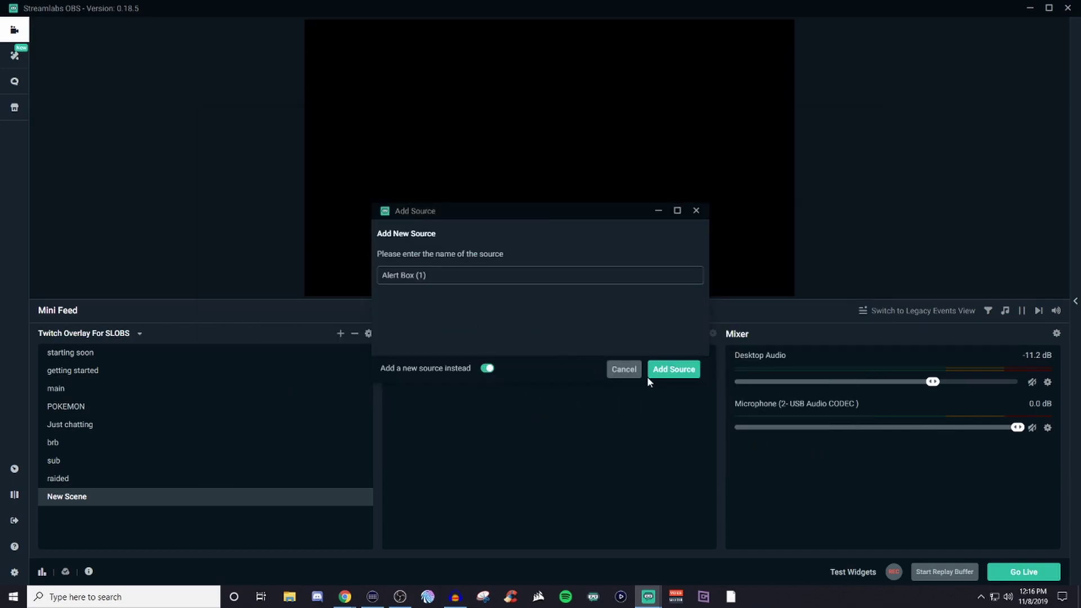
left_click(678, 370)
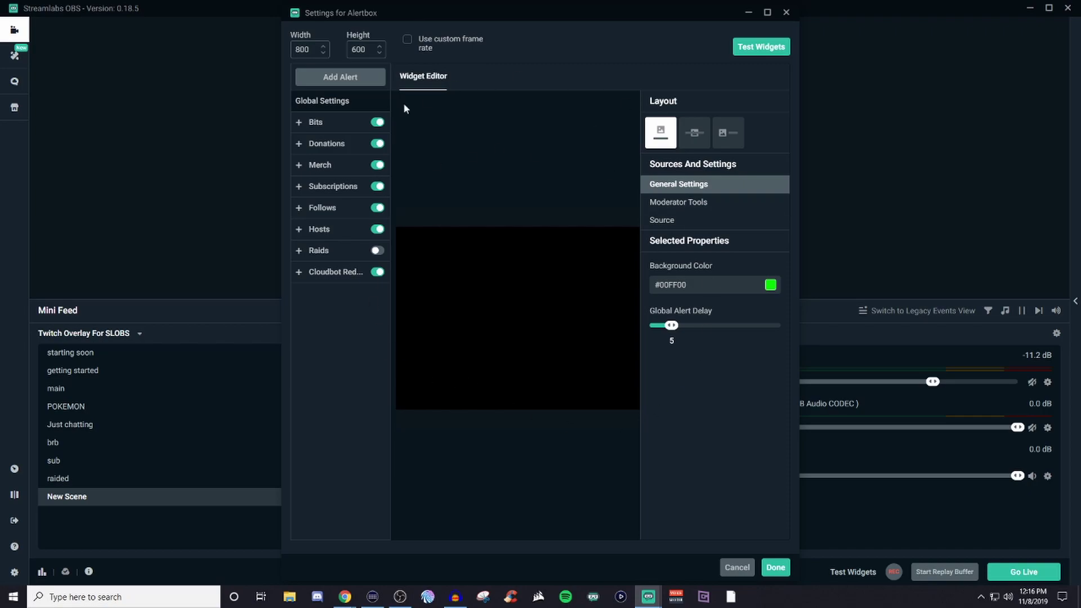
left_click(786, 13)
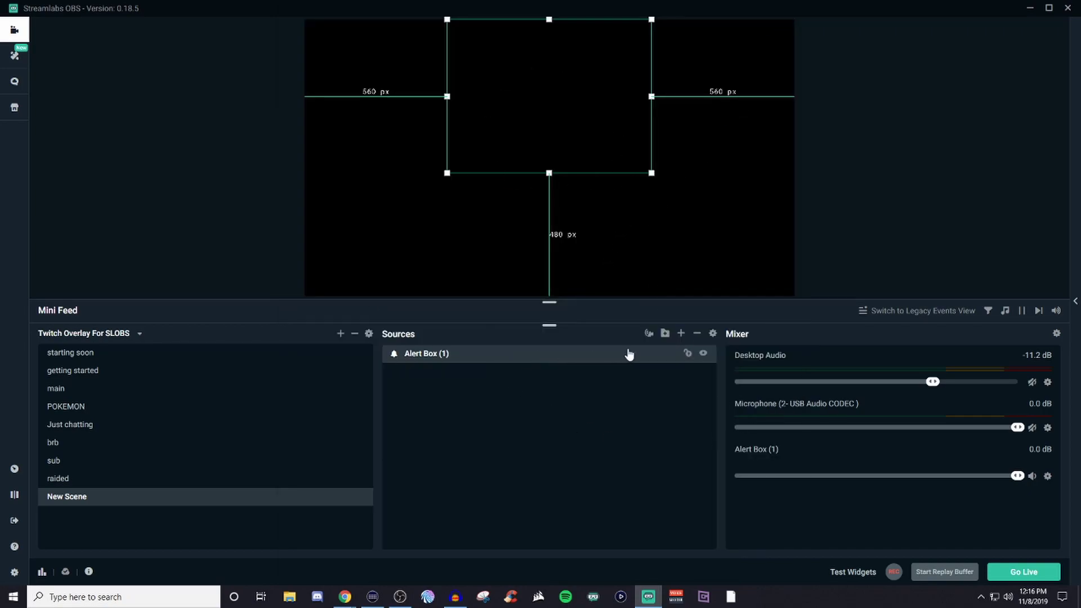
key("Delete")
left_click(567, 299)
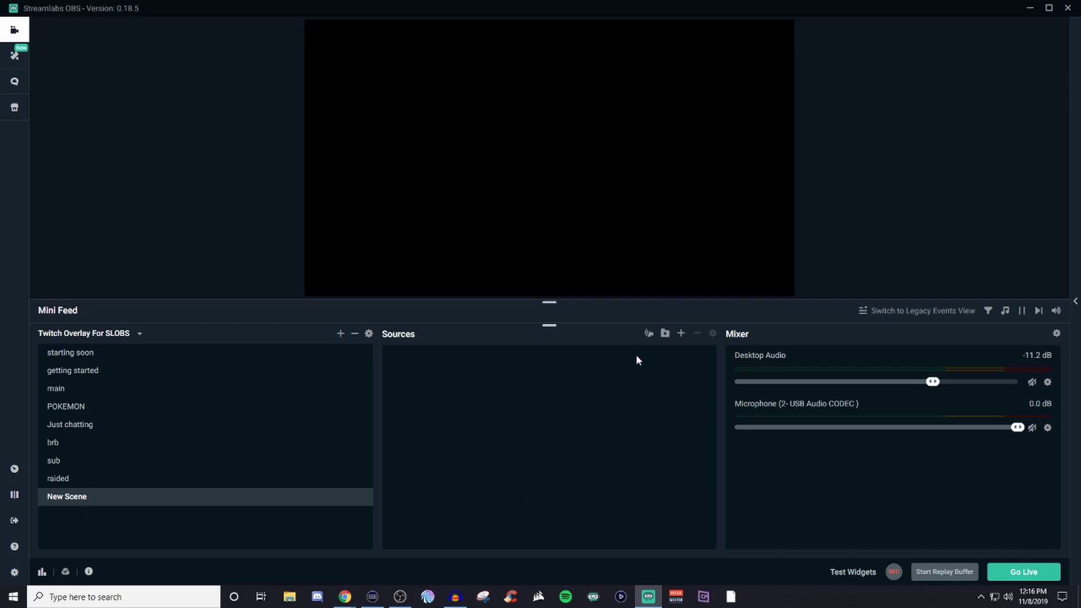
left_click(681, 334)
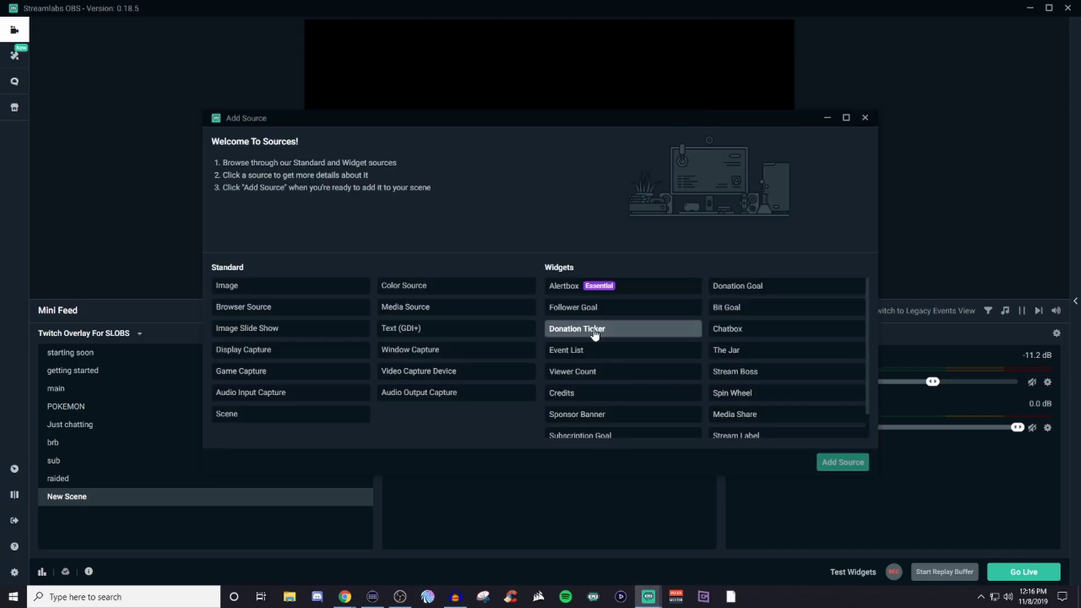
left_click(478, 314)
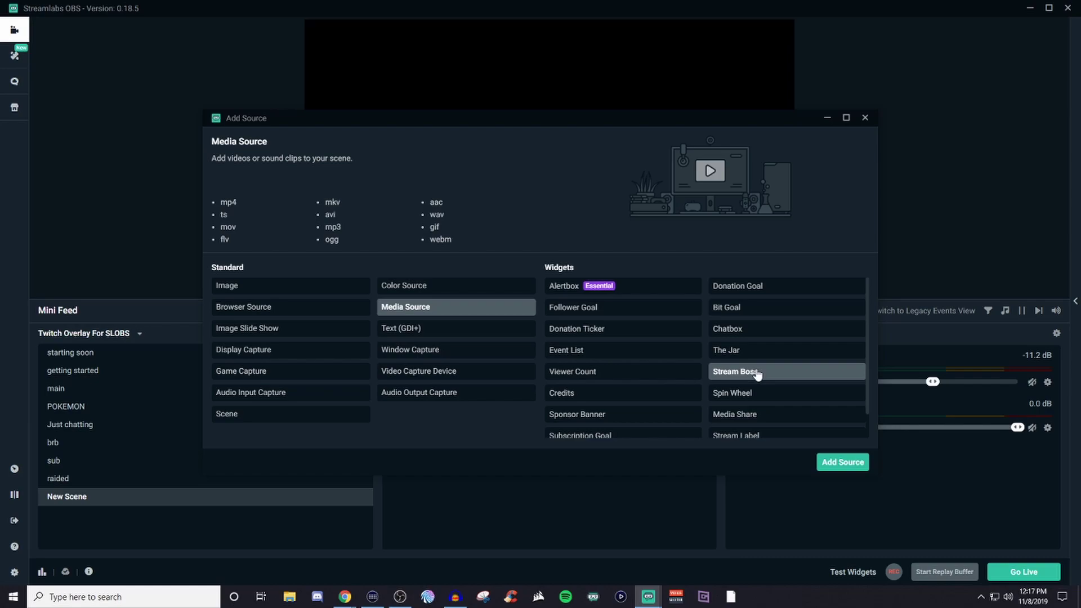
left_click(321, 315)
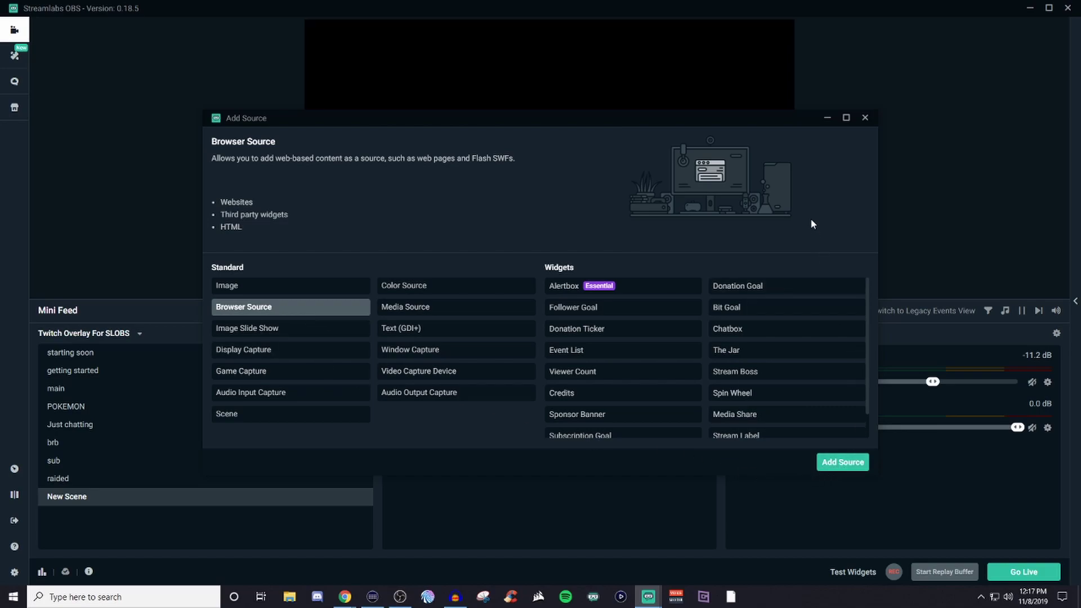
left_click(864, 119)
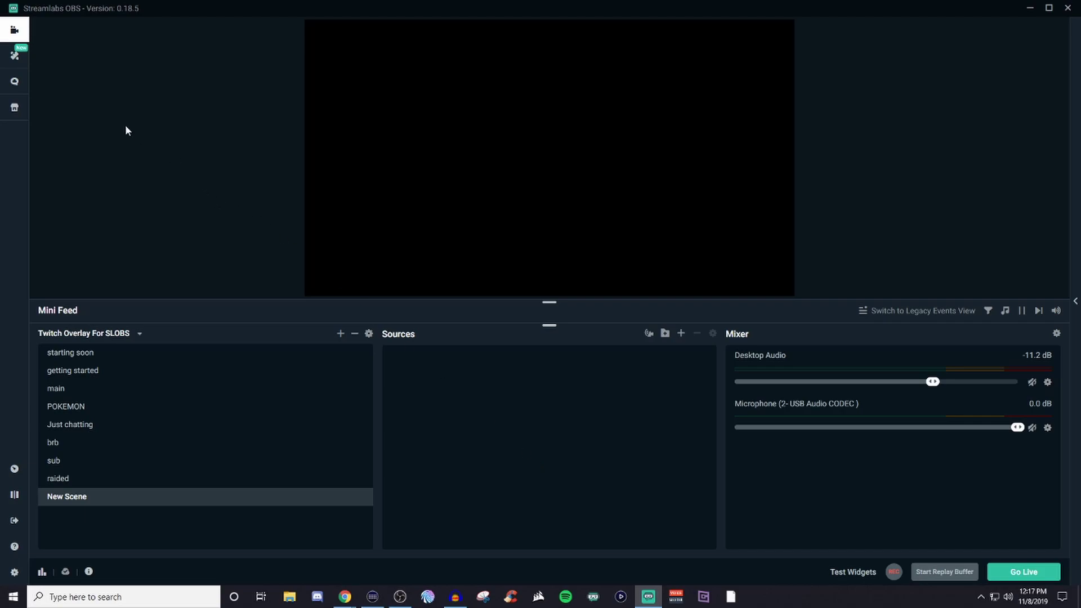
Browse the Scene Themes store and filter it to Free themes only.
left_click(15, 56)
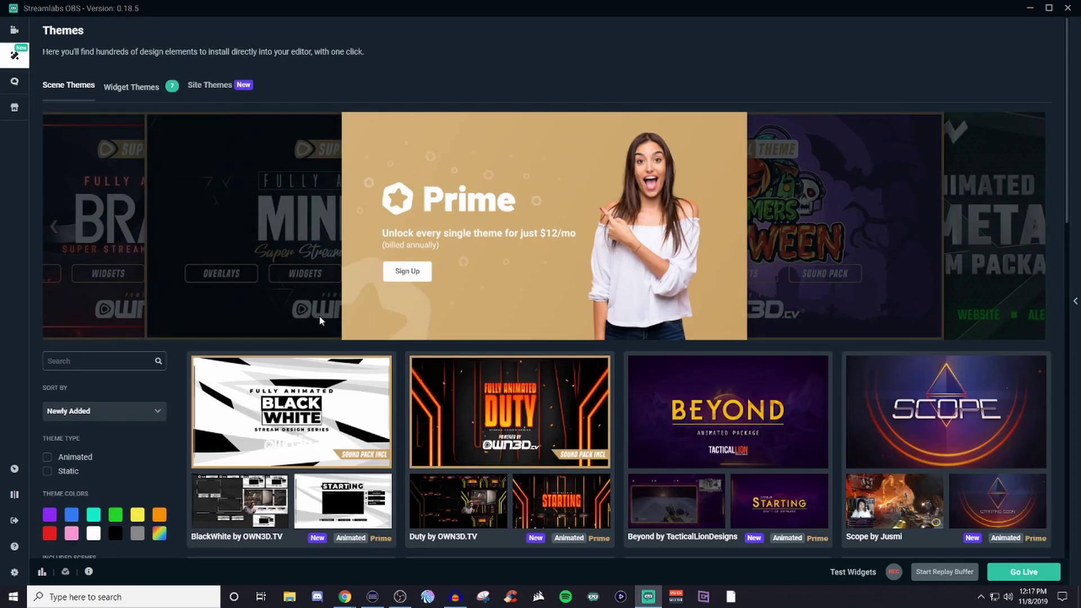
scroll(325, 360, "down", 2)
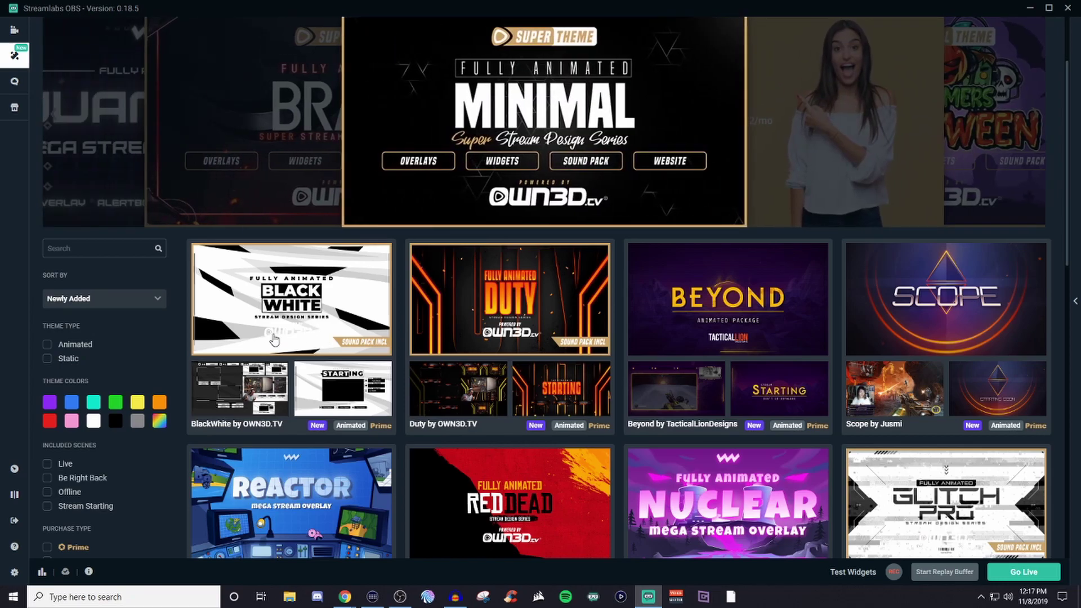
scroll(213, 372, "down", 2)
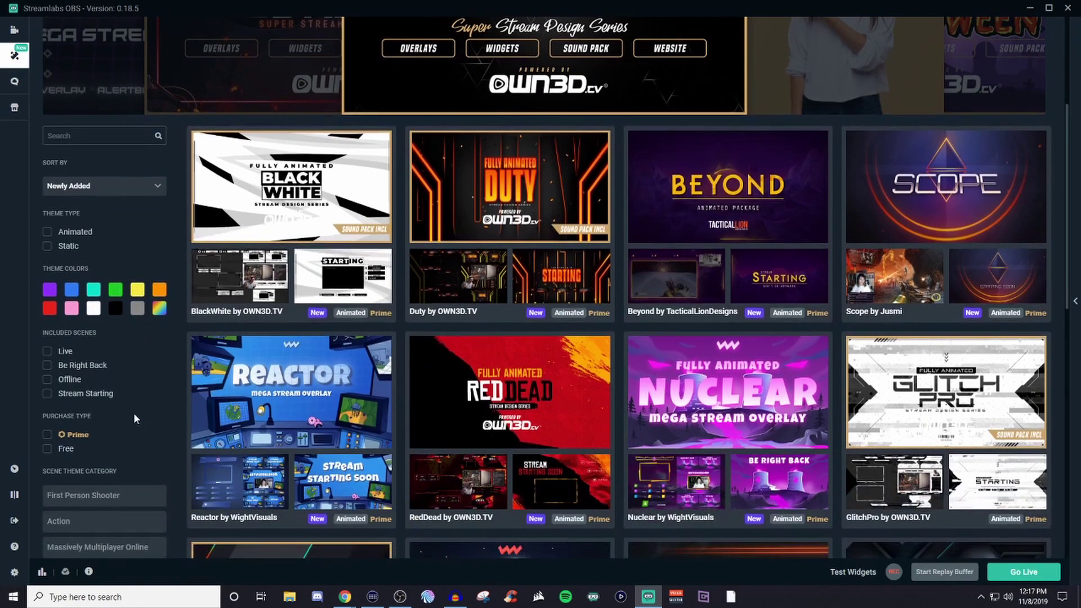
left_click(48, 448)
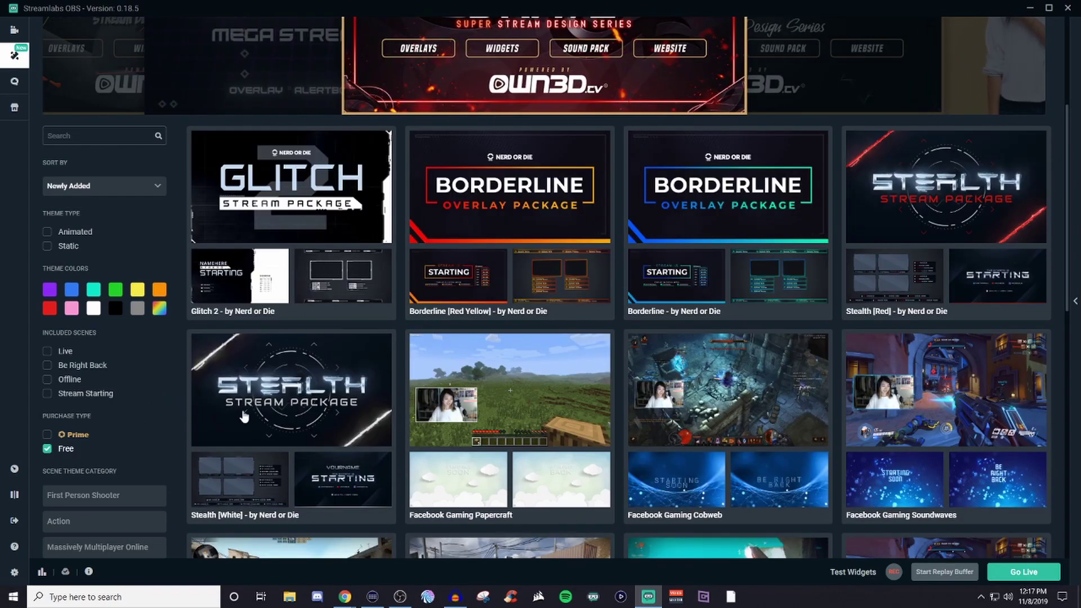
Open the Stealth [White] theme's details and preview its webcam and alerts layout.
left_click(331, 398)
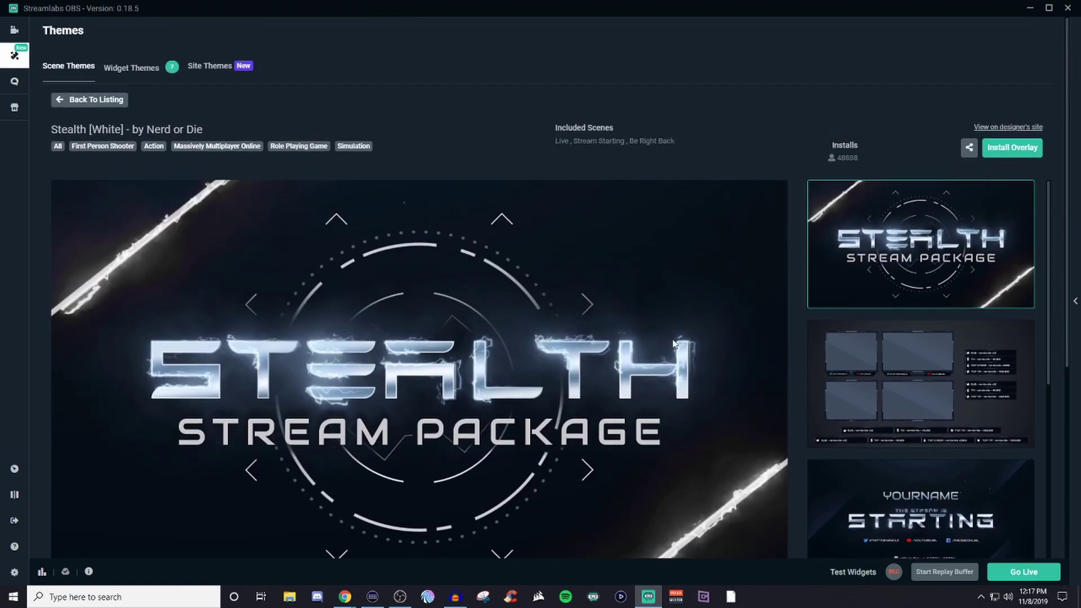
left_click(922, 382)
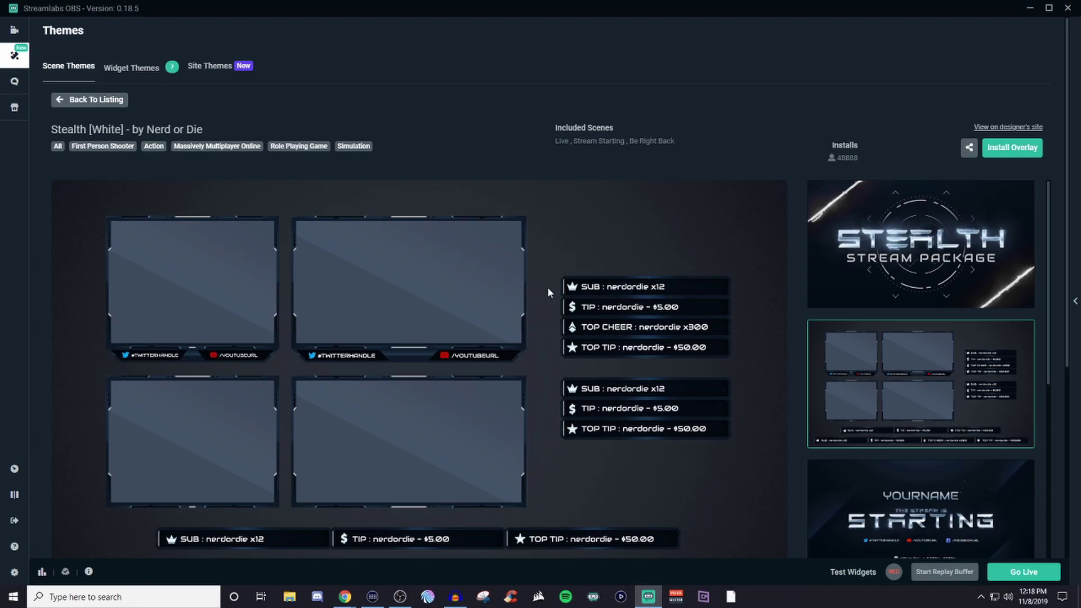
scroll(932, 409, "down", 1)
scroll(932, 409, "down", 3)
Preview the theme's Starting, Intermission, Back Soon and Ending screens.
left_click(889, 391)
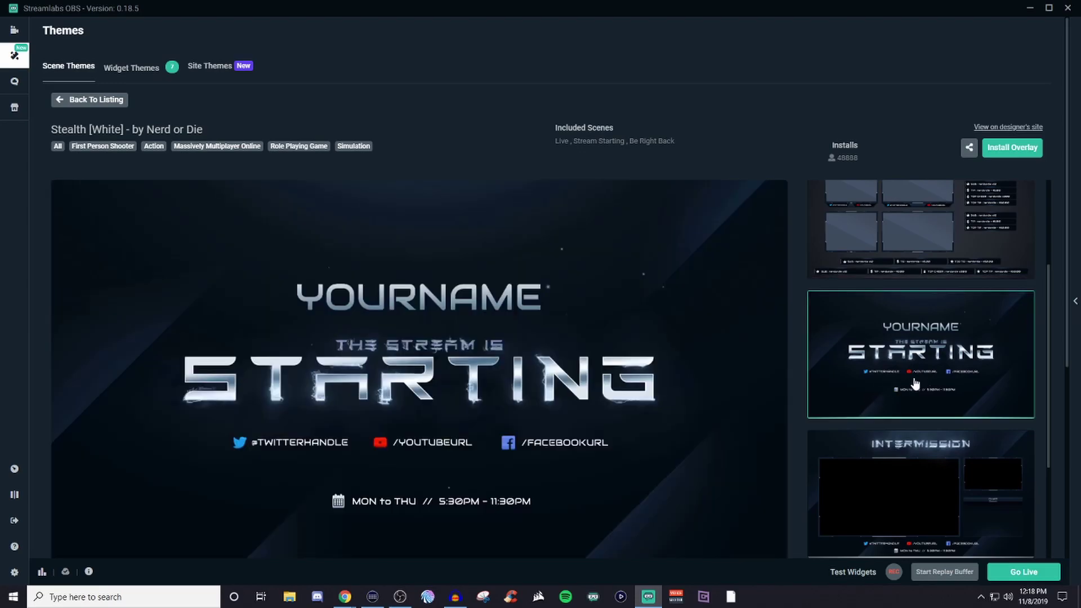
scroll(897, 349, "down", 3)
left_click(873, 356)
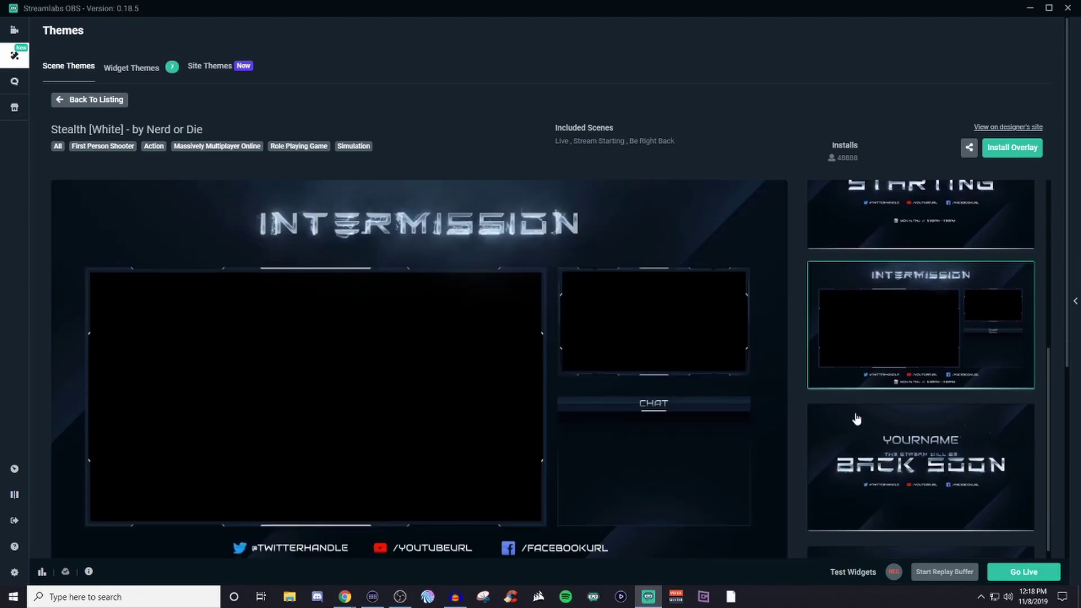
left_click(949, 461)
scroll(949, 460, "down", 2)
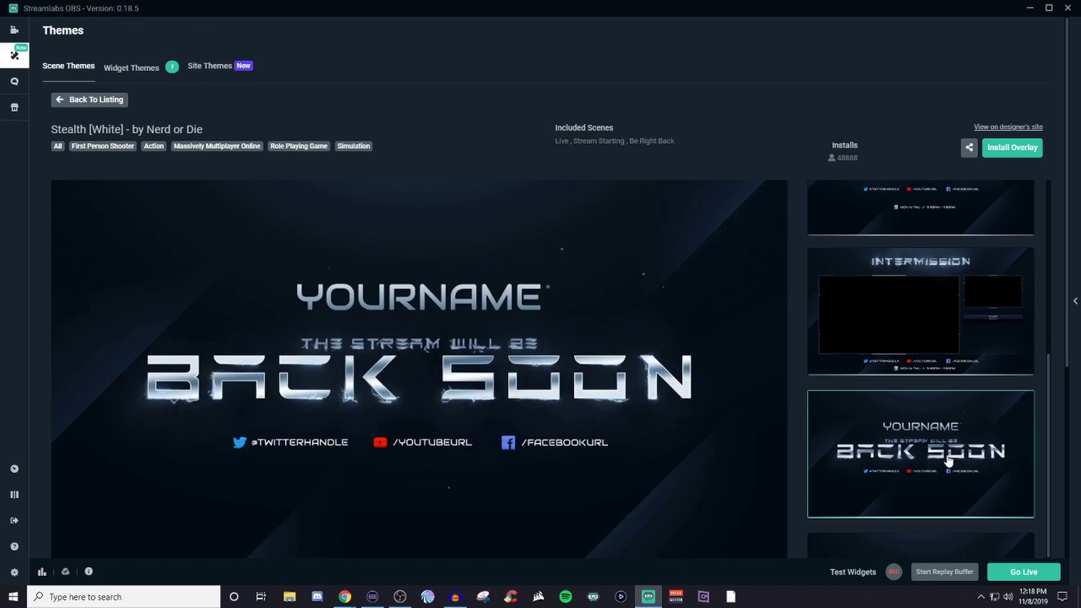
left_click(946, 502)
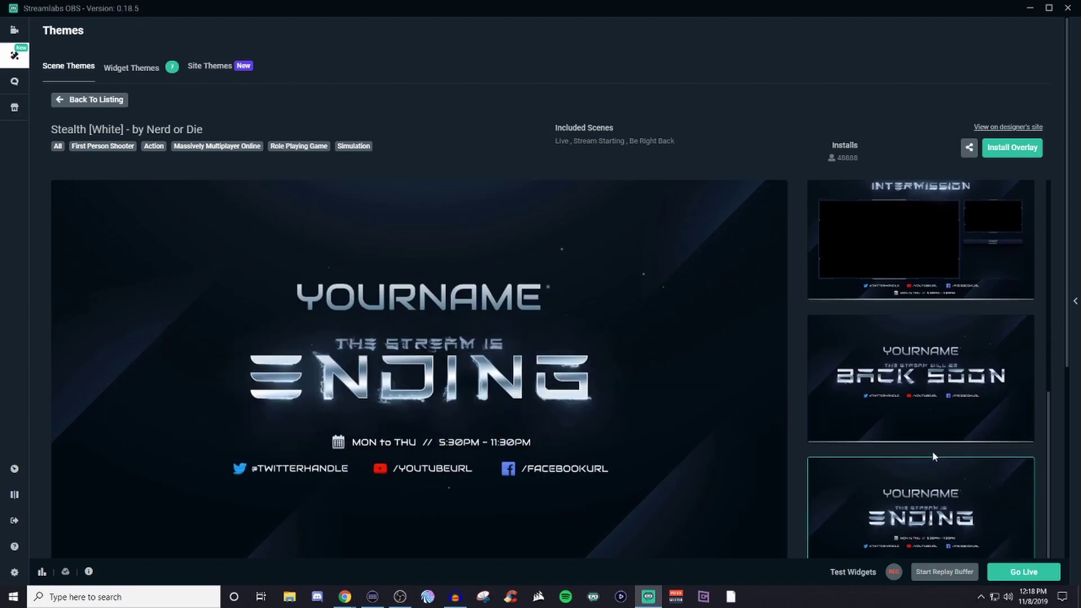
scroll(935, 439, "up", 6)
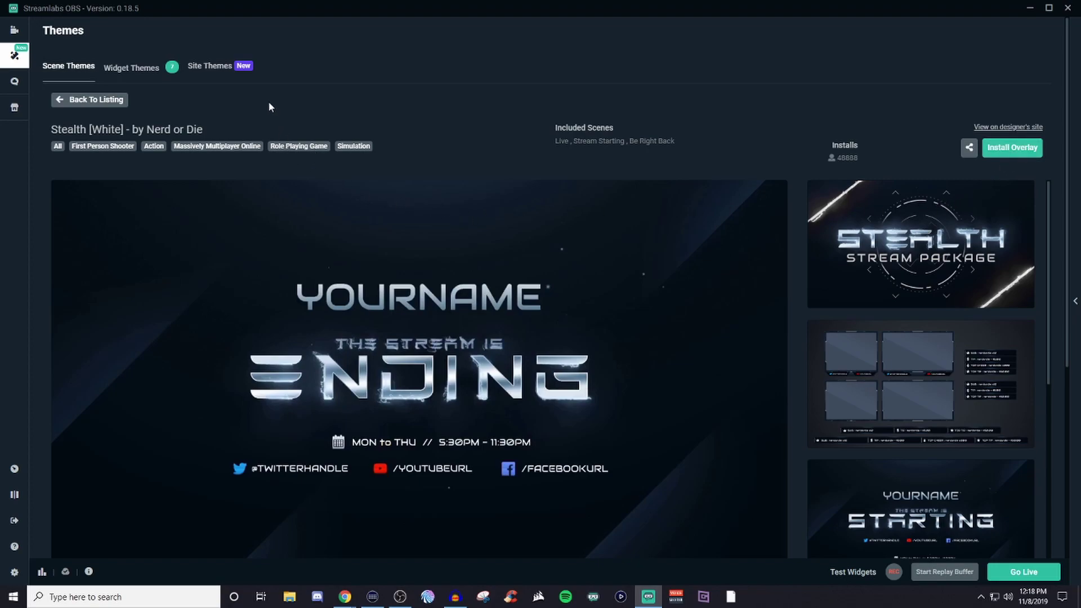
Return to the editor showing the empty New Scene.
left_click(14, 30)
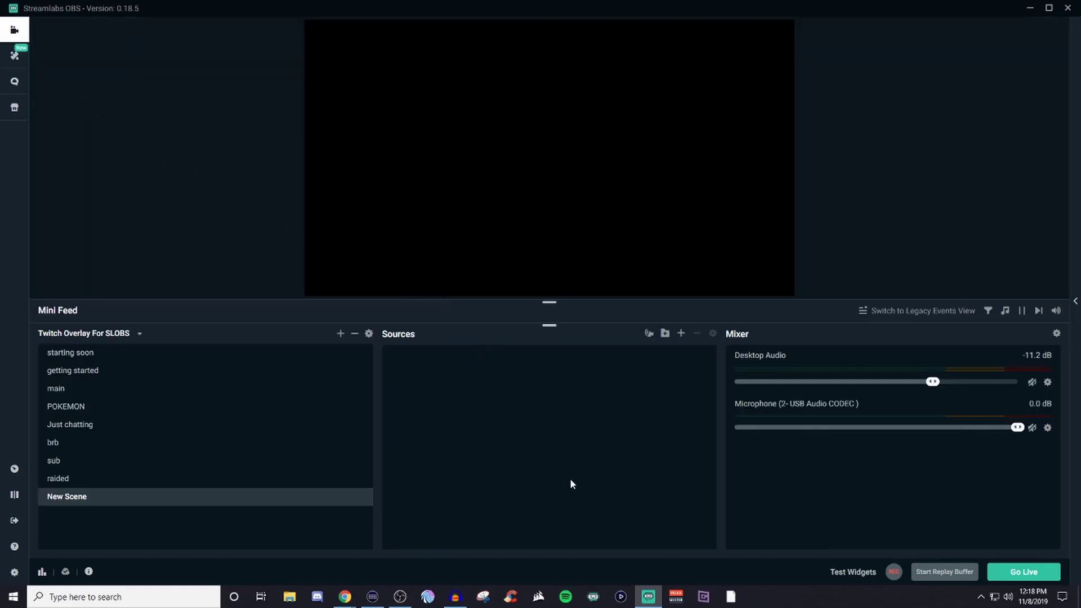